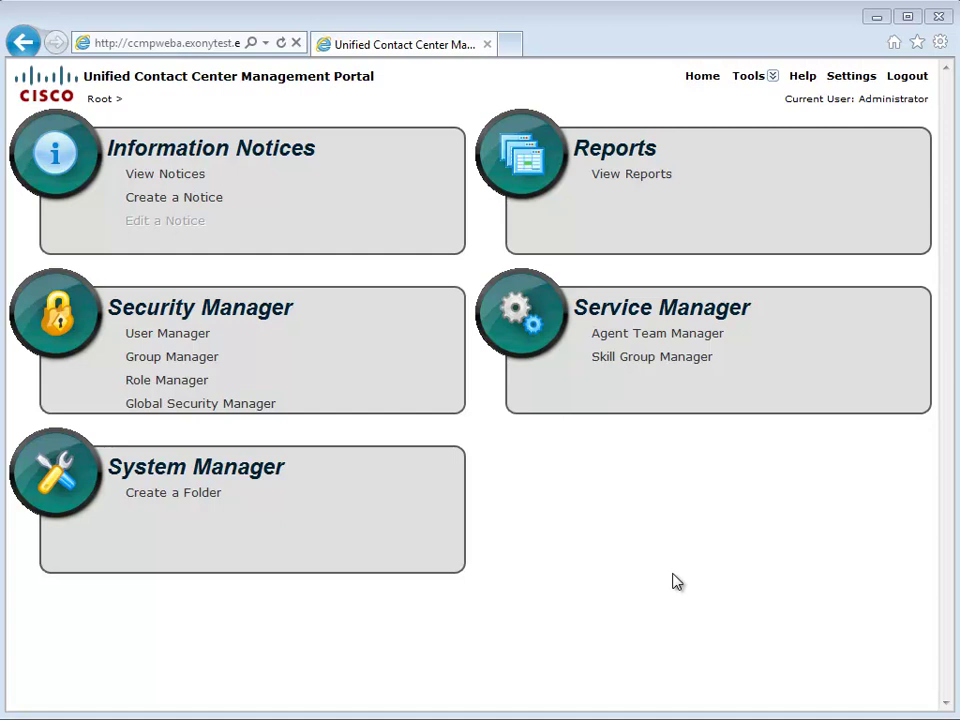
- Review the Global Advanced role's tasks, noting the Bulk Import Dimensions permission
{"action": "left_click", "coordinate": [176, 406]}
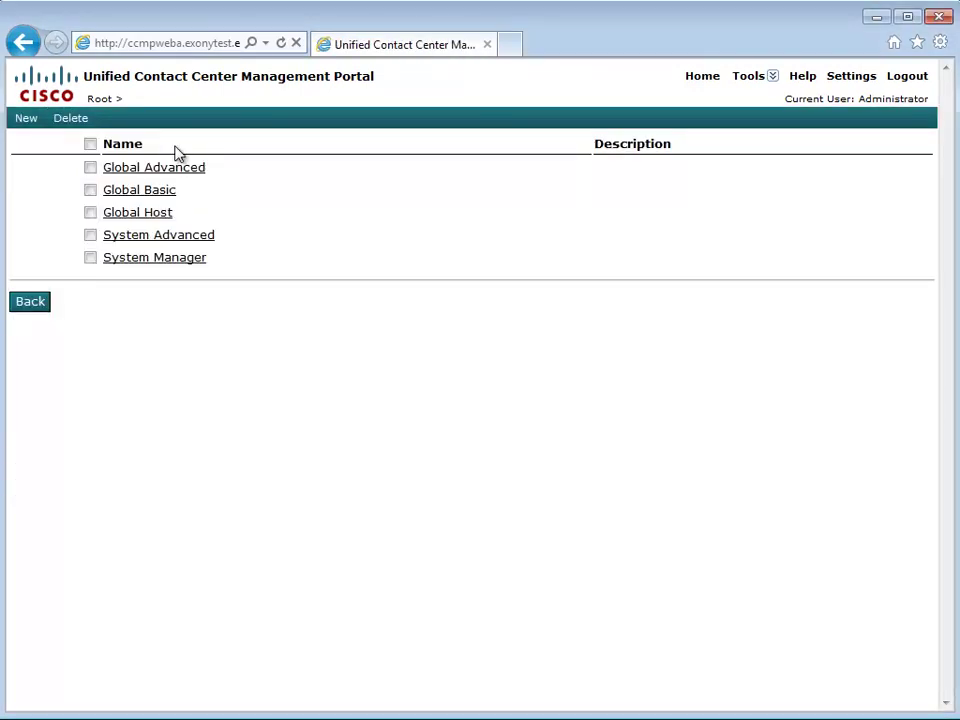
{"action": "left_click", "coordinate": [150, 170]}
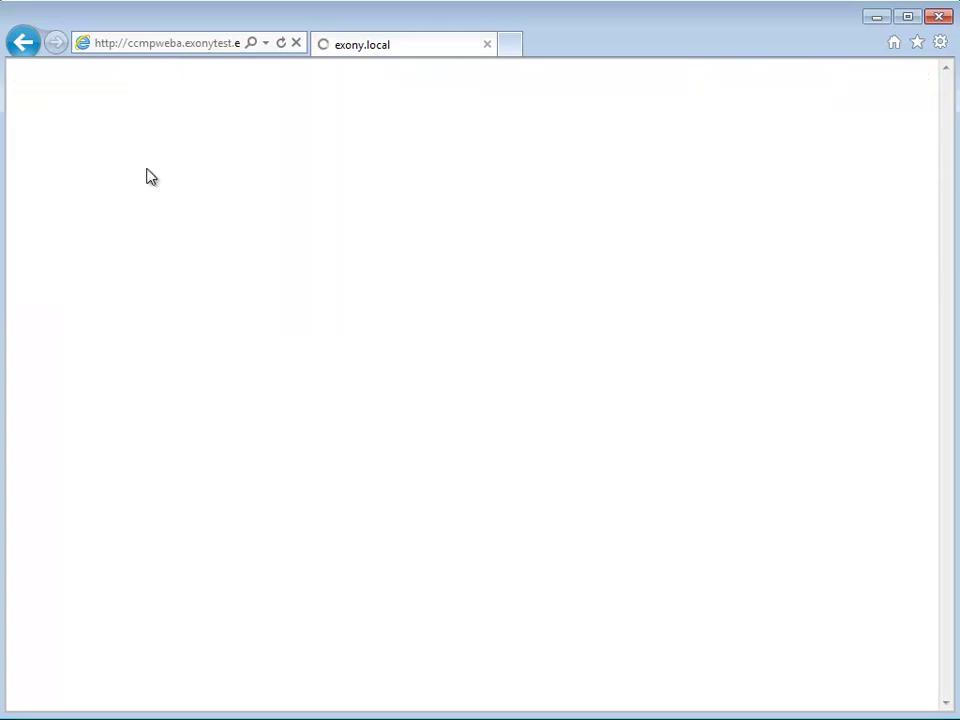
{"action": "left_click", "coordinate": [93, 147]}
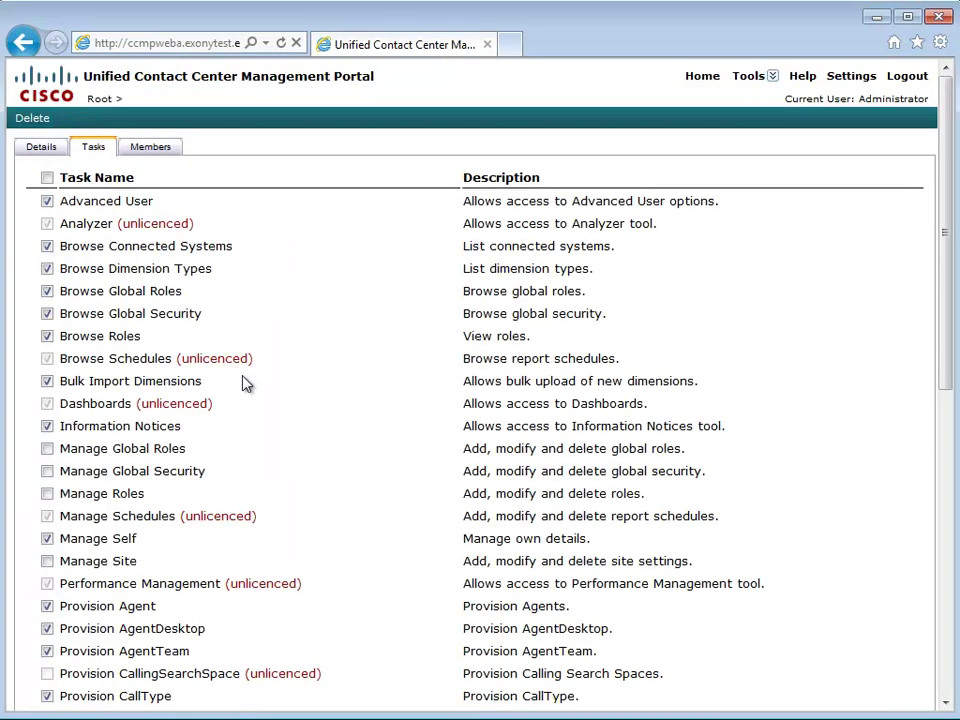
{"action": "left_click_drag", "start_coordinate": [201, 381], "coordinate": [77, 390]}
{"action": "left_click", "coordinate": [326, 420]}
{"action": "scroll", "coordinate": [326, 420], "scroll_direction": "down", "scroll_amount": 5}
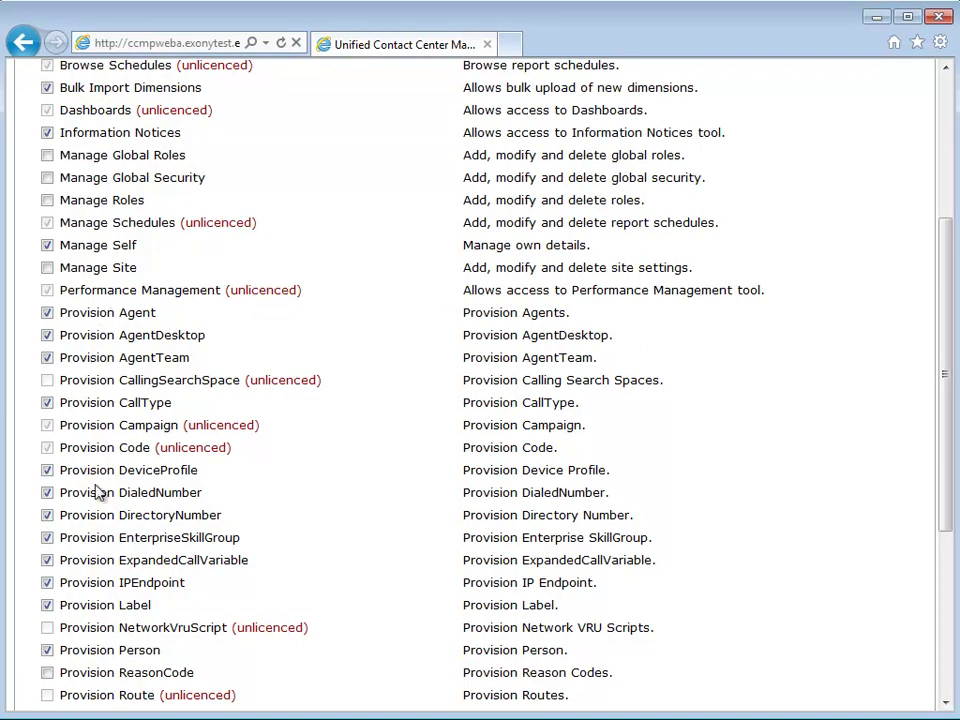
{"action": "scroll", "coordinate": [283, 531], "scroll_direction": "up", "scroll_amount": 5}
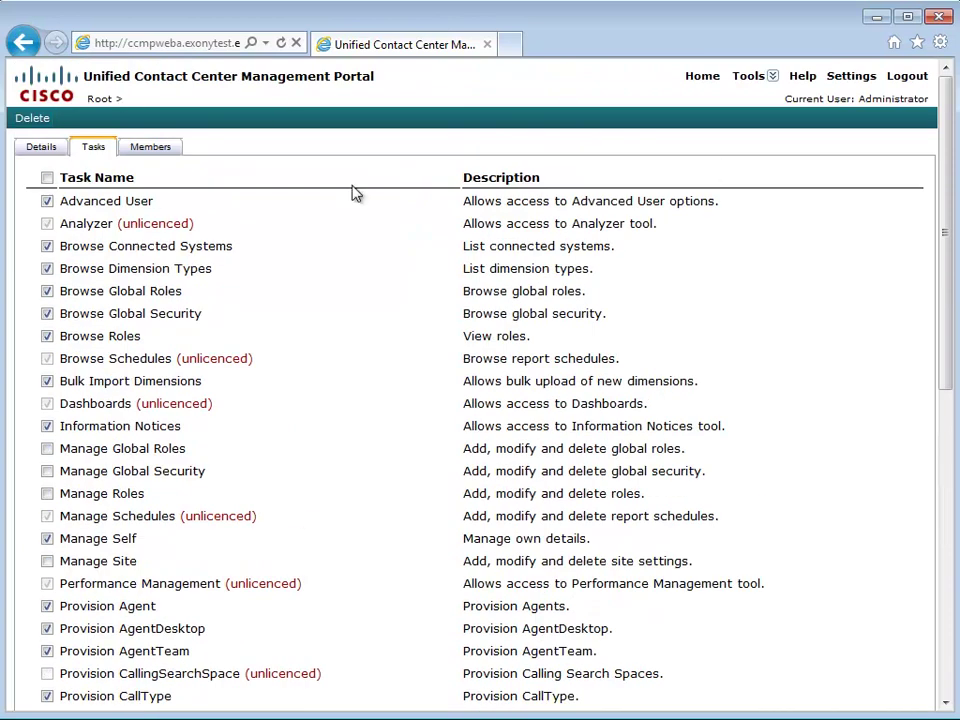
- Review the Advanced role's tasks, noting the Manage Dimensions permission
{"action": "left_click", "coordinate": [708, 84]}
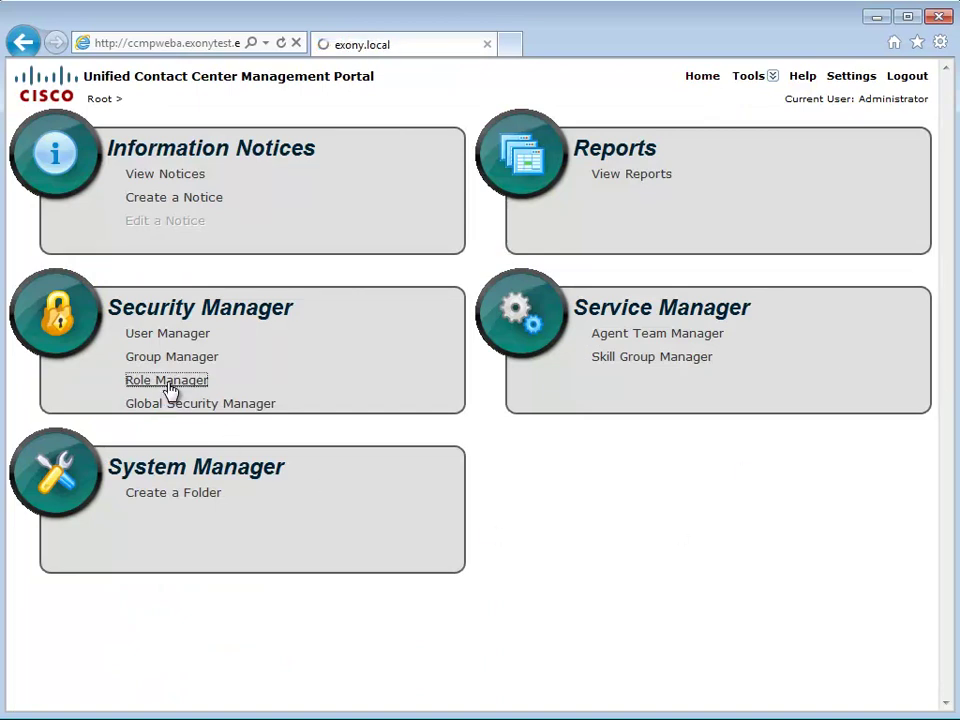
{"action": "left_click", "coordinate": [168, 382]}
{"action": "left_click", "coordinate": [131, 168]}
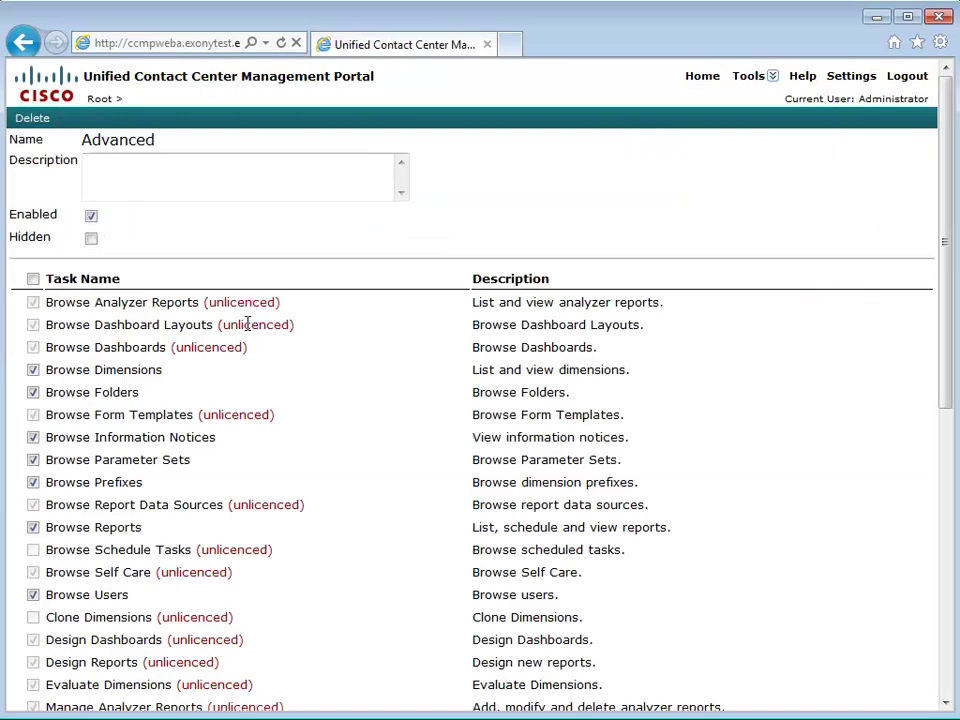
{"action": "scroll", "coordinate": [103, 385], "scroll_direction": "down", "scroll_amount": 5}
{"action": "left_click_drag", "start_coordinate": [169, 406], "coordinate": [47, 408]}
{"action": "scroll", "coordinate": [202, 420], "scroll_direction": "down", "scroll_amount": 2}
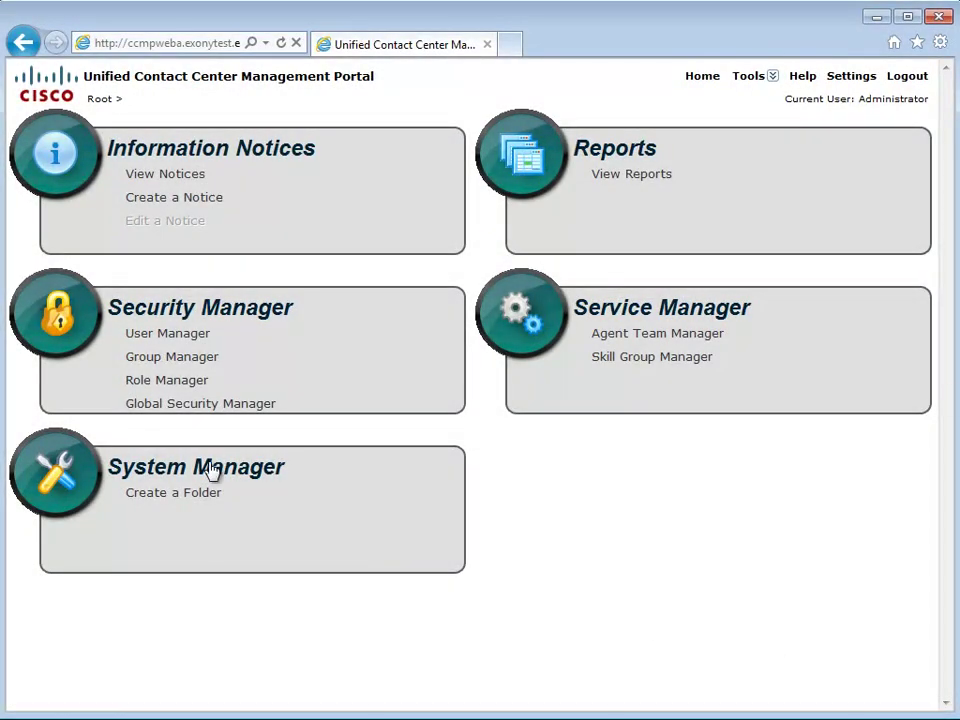
- Start a System Manager bulk folder upload and download the Folders.csv template
{"action": "left_click", "coordinate": [212, 470]}
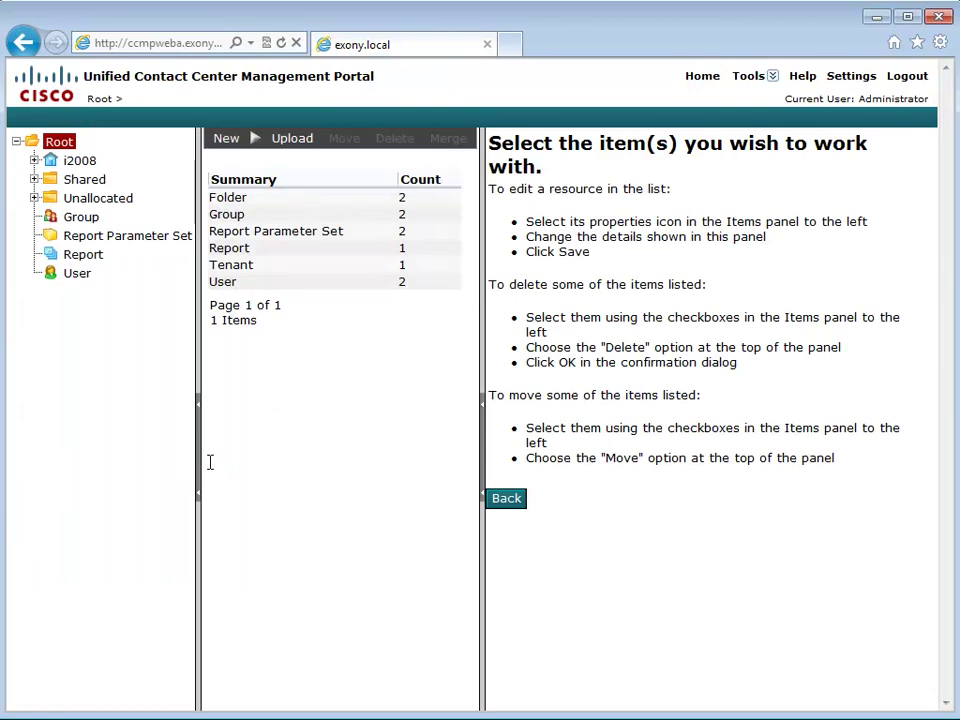
{"action": "left_click", "coordinate": [288, 139]}
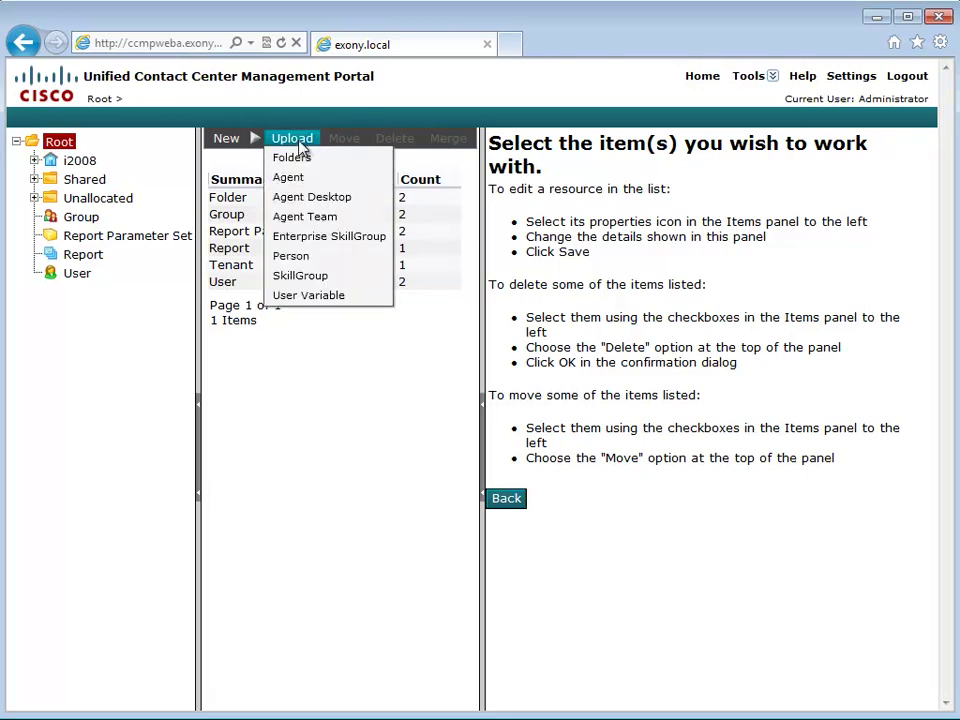
{"action": "left_click", "coordinate": [300, 157]}
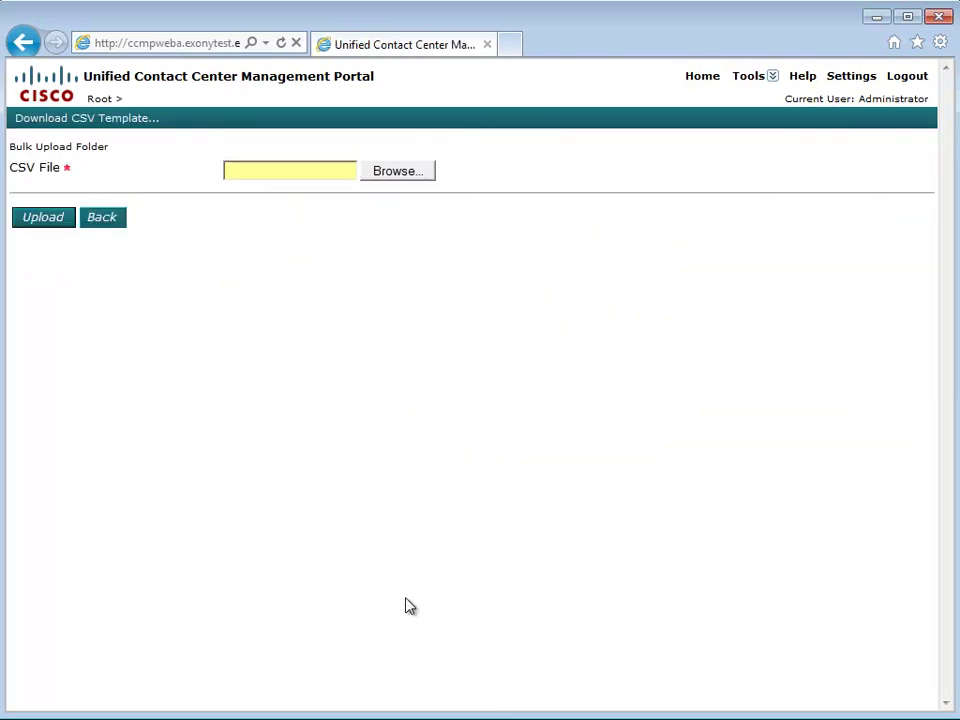
{"action": "left_click", "coordinate": [121, 119]}
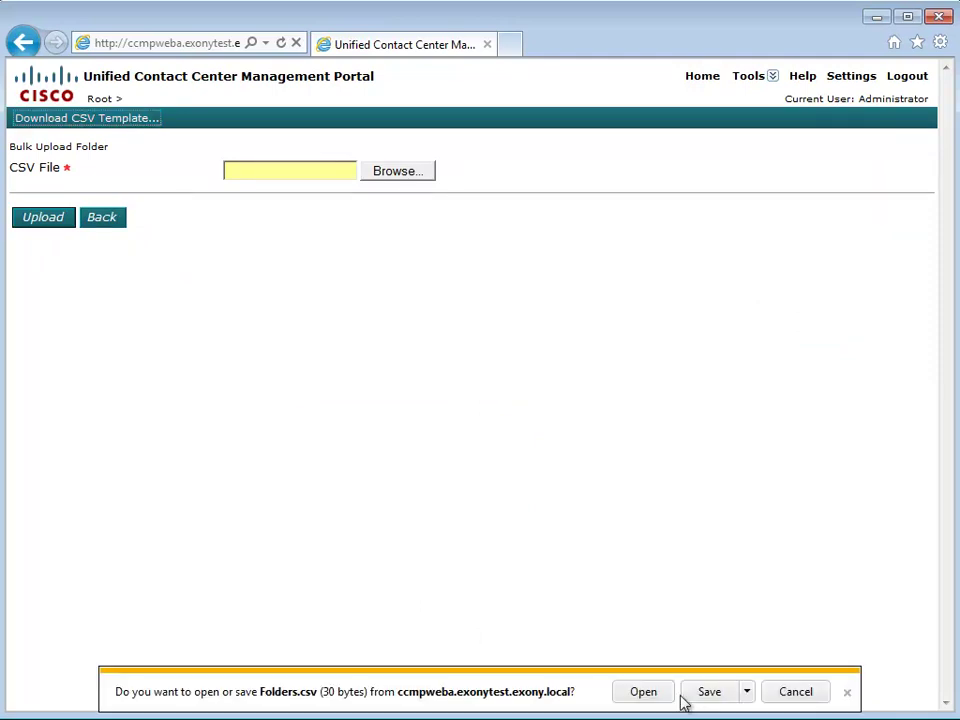
- Open Folders.csv in Excel and widen columns A, C and D to fit Path, Description and Security
{"action": "left_click", "coordinate": [646, 692]}
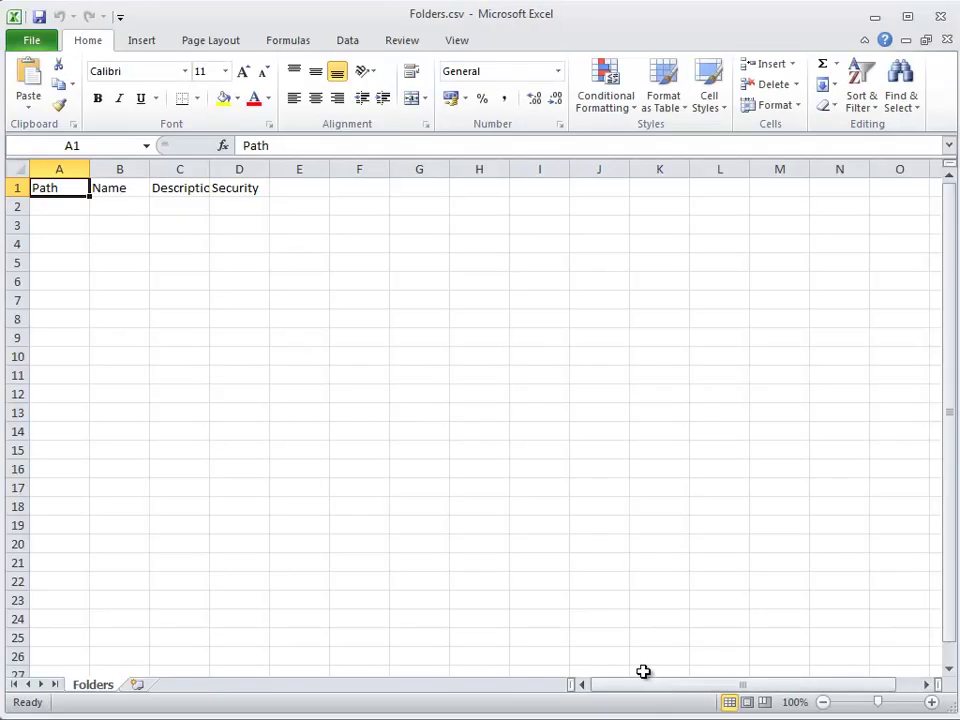
{"action": "left_click_drag", "start_coordinate": [90, 169], "coordinate": [131, 170]}
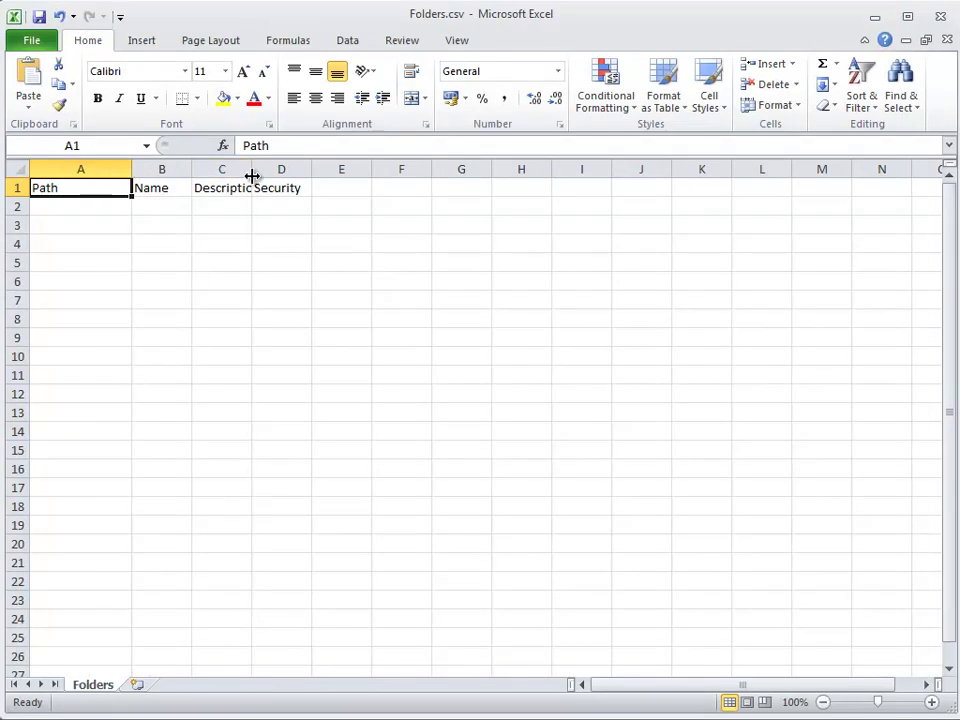
{"action": "left_click_drag", "start_coordinate": [251, 170], "coordinate": [287, 180]}
{"action": "left_click_drag", "start_coordinate": [347, 170], "coordinate": [367, 170]}
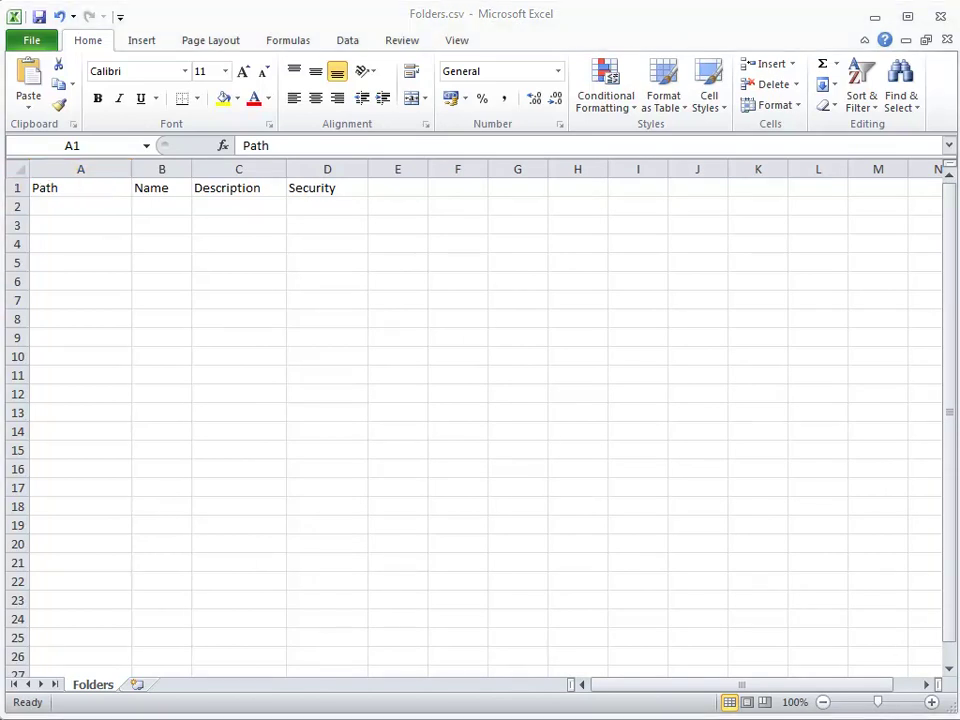
{"action": "key", "text": "alt+Tab"}
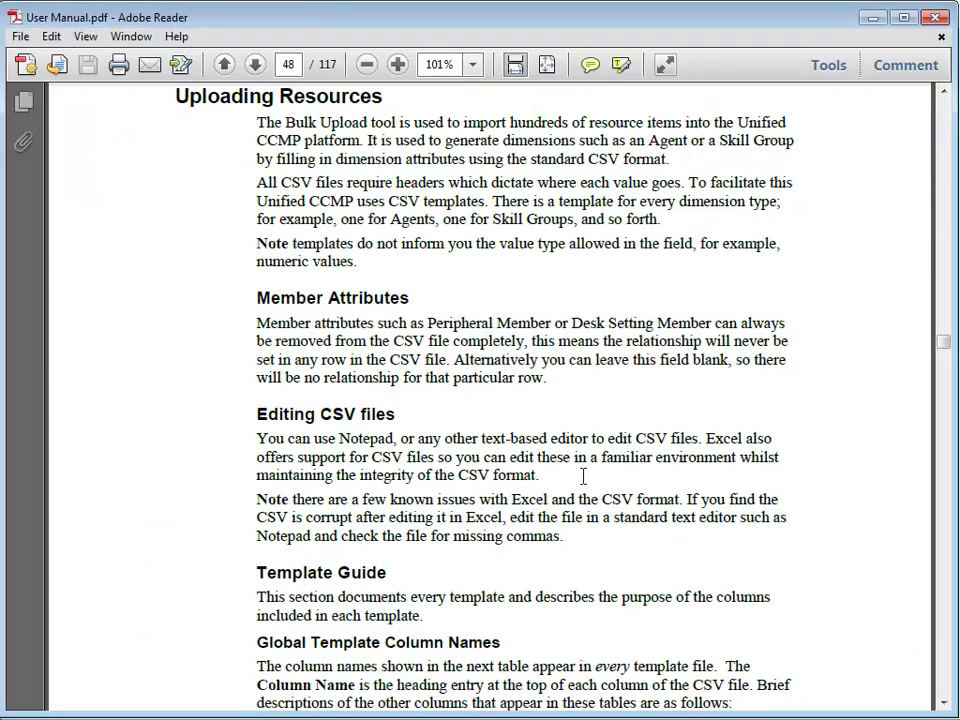
{"action": "left_click_drag", "start_coordinate": [257, 573], "coordinate": [387, 574]}
{"action": "left_click", "coordinate": [504, 638]}
{"action": "scroll", "coordinate": [497, 574], "scroll_direction": "down", "scroll_amount": 5}
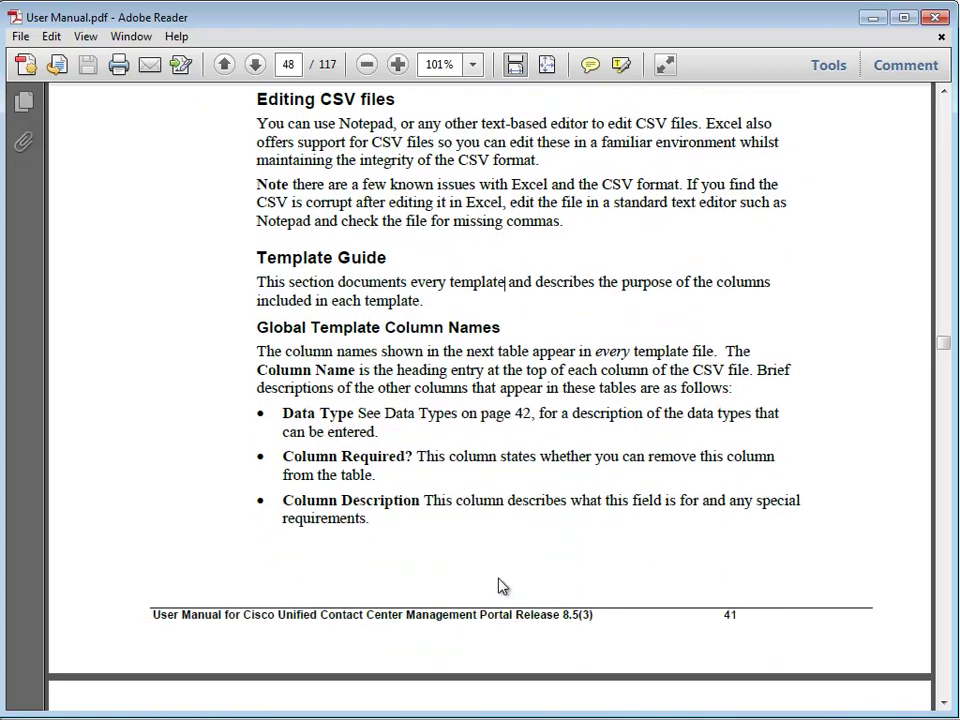
{"action": "scroll", "coordinate": [502, 587], "scroll_direction": "down", "scroll_amount": 15}
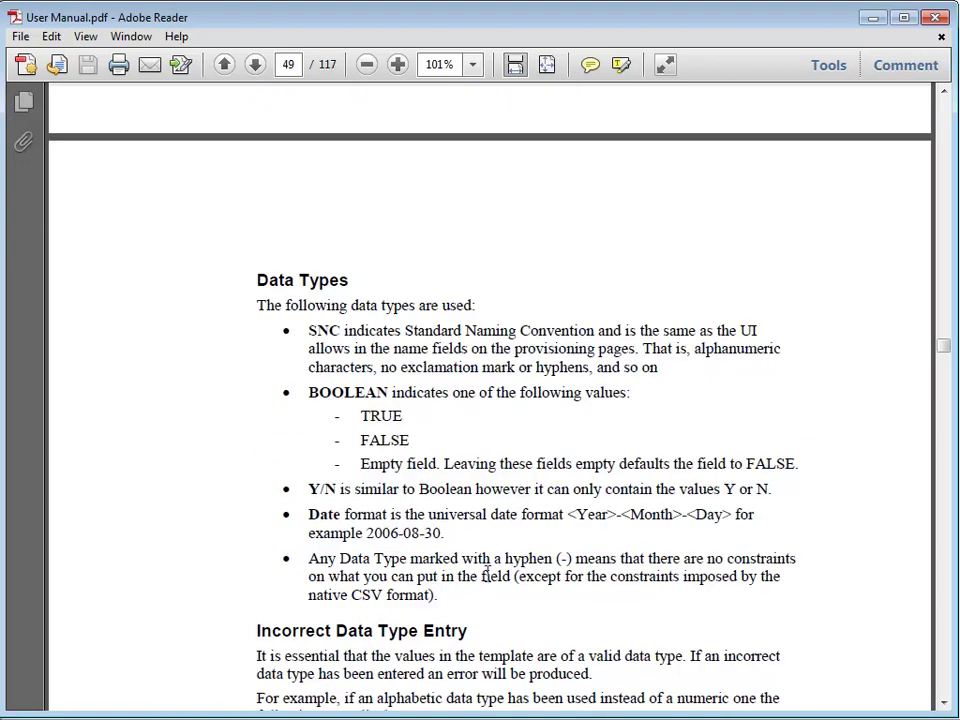
{"action": "scroll", "coordinate": [468, 556], "scroll_direction": "down", "scroll_amount": 3}
{"action": "scroll", "coordinate": [468, 556], "scroll_direction": "down", "scroll_amount": 1}
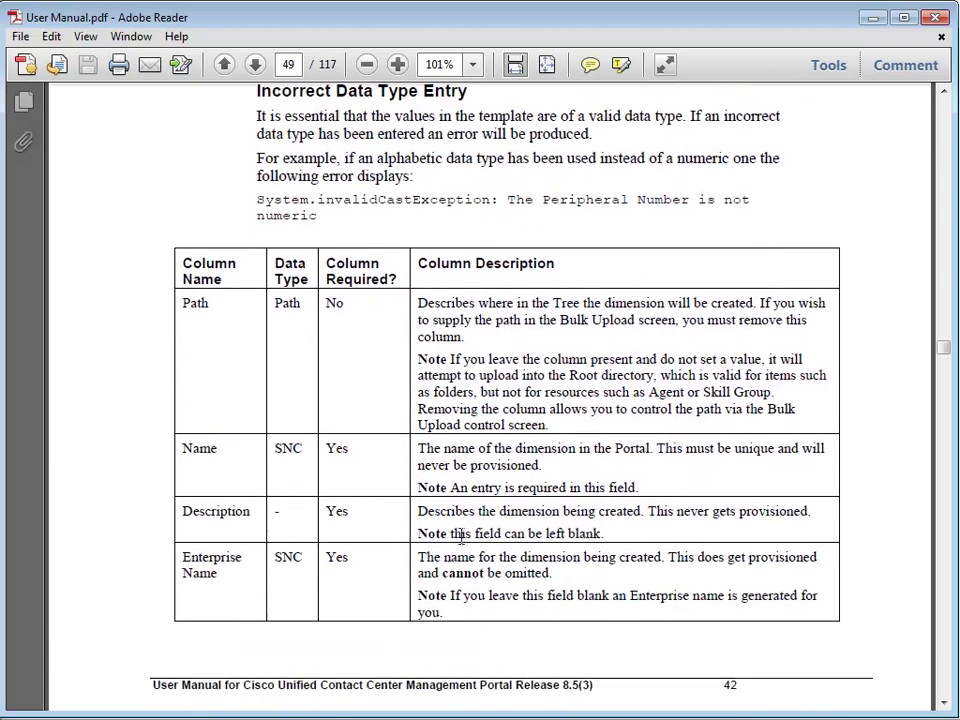
{"action": "left_click", "coordinate": [871, 18]}
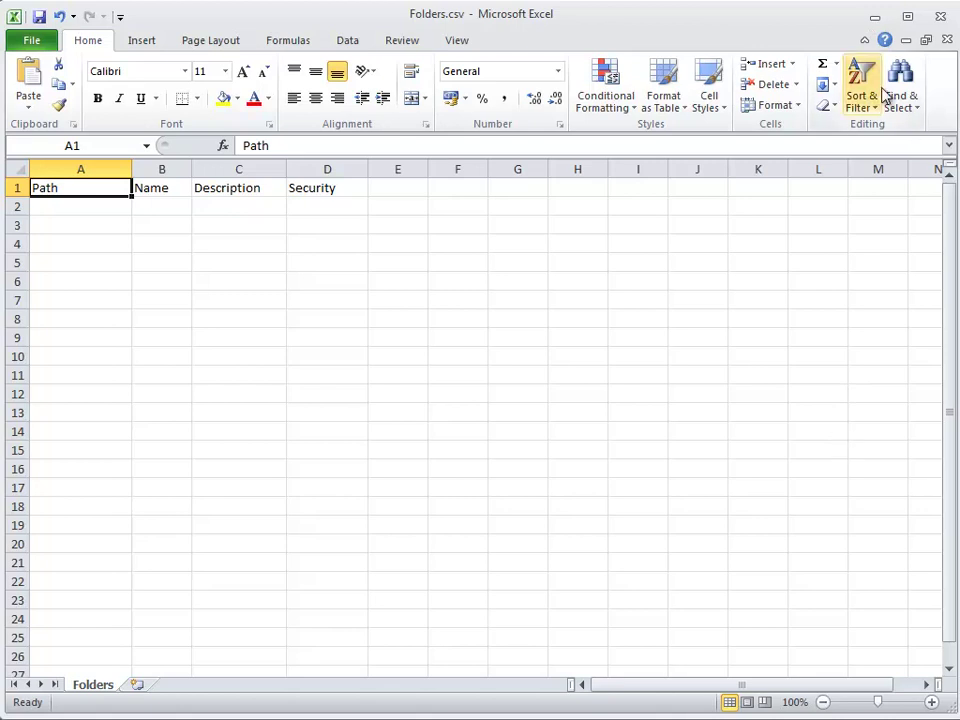
- Open the prepared Folders.csv containing the folder rows in Excel
{"action": "left_click", "coordinate": [877, 18]}
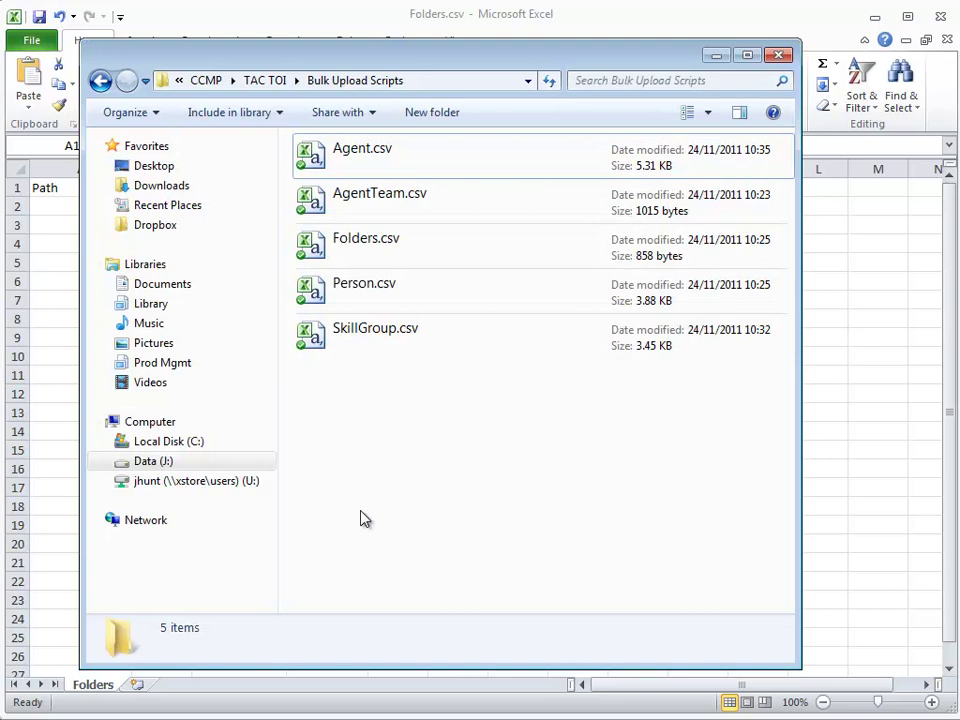
{"action": "left_click", "coordinate": [450, 252]}
{"action": "double_click", "coordinate": [459, 253]}
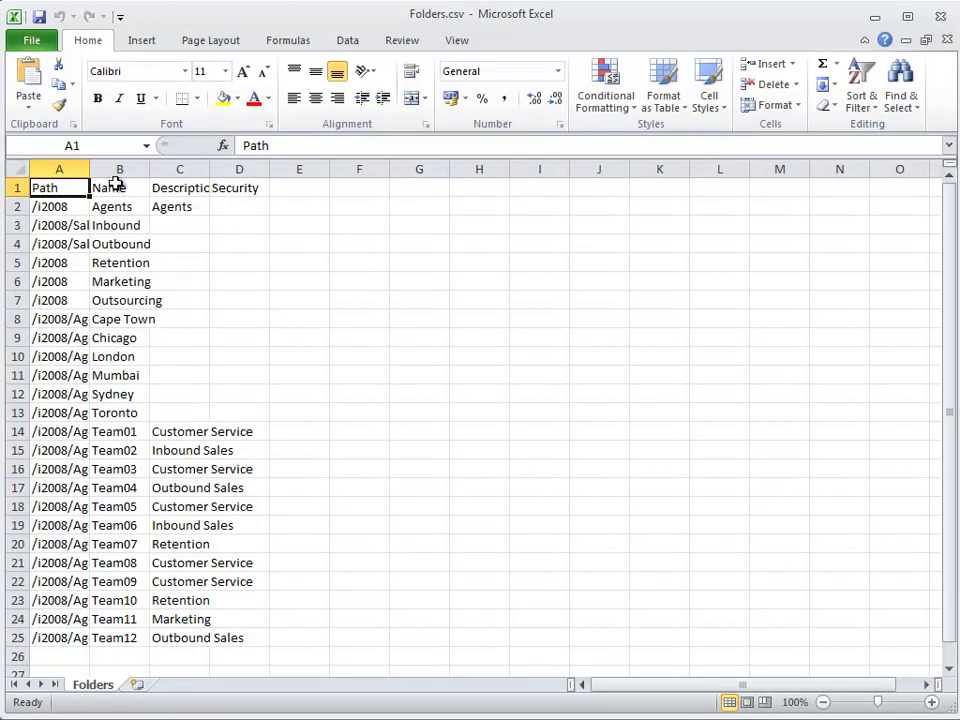
- Widen columns A–C to review paths, names and descriptions, then close Folders.csv without saving
{"action": "left_click_drag", "start_coordinate": [89, 169], "coordinate": [200, 173]}
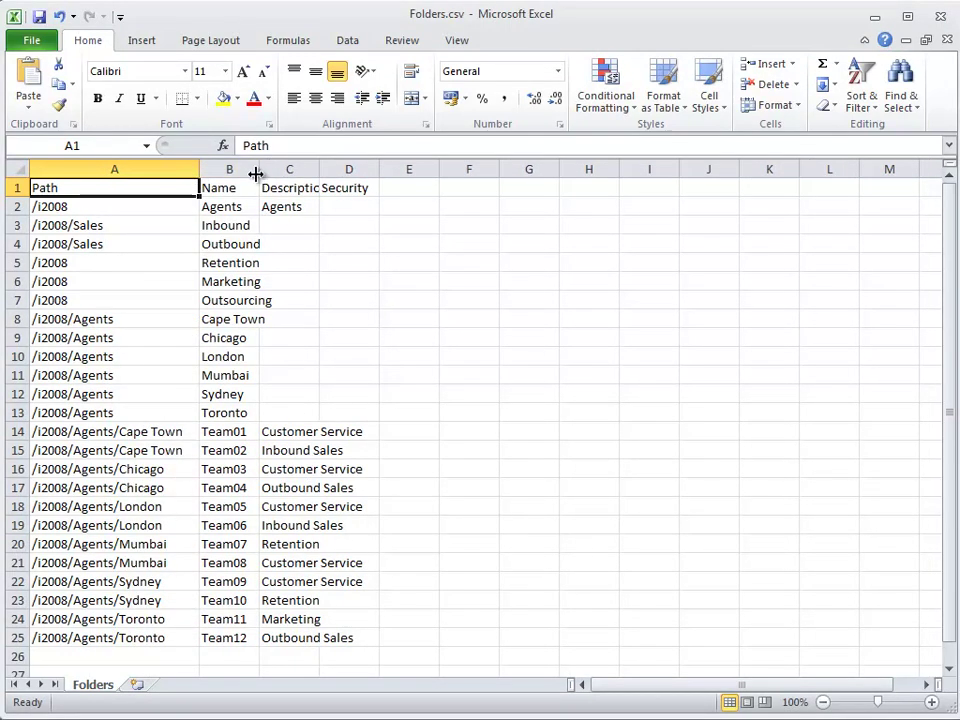
{"action": "left_click_drag", "start_coordinate": [258, 172], "coordinate": [278, 172]}
{"action": "left_click_drag", "start_coordinate": [338, 171], "coordinate": [448, 214]}
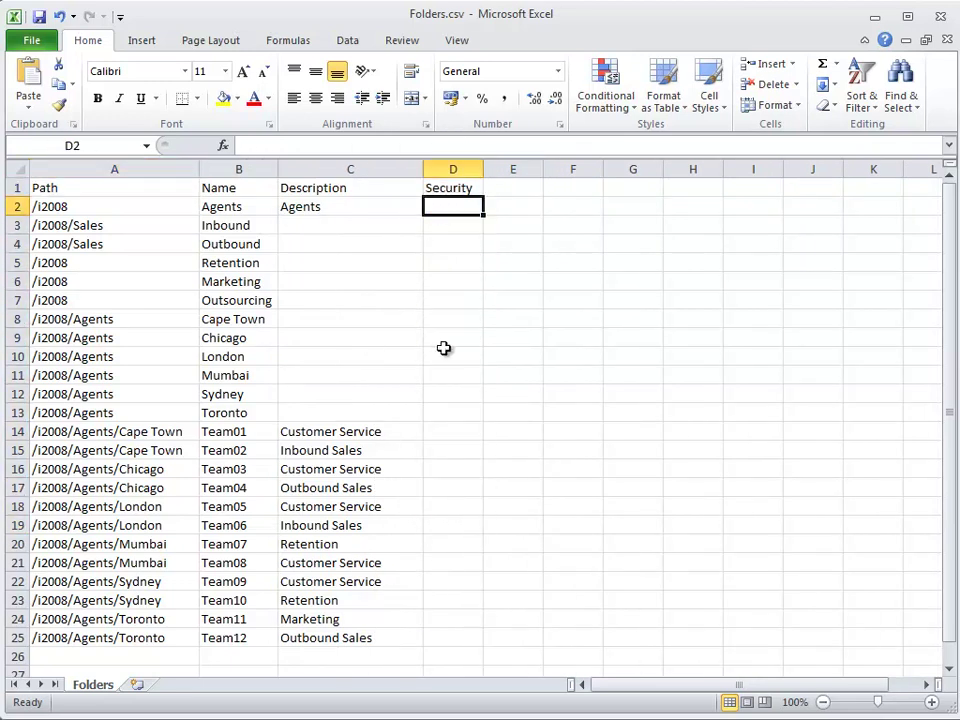
{"action": "left_click", "coordinate": [71, 208]}
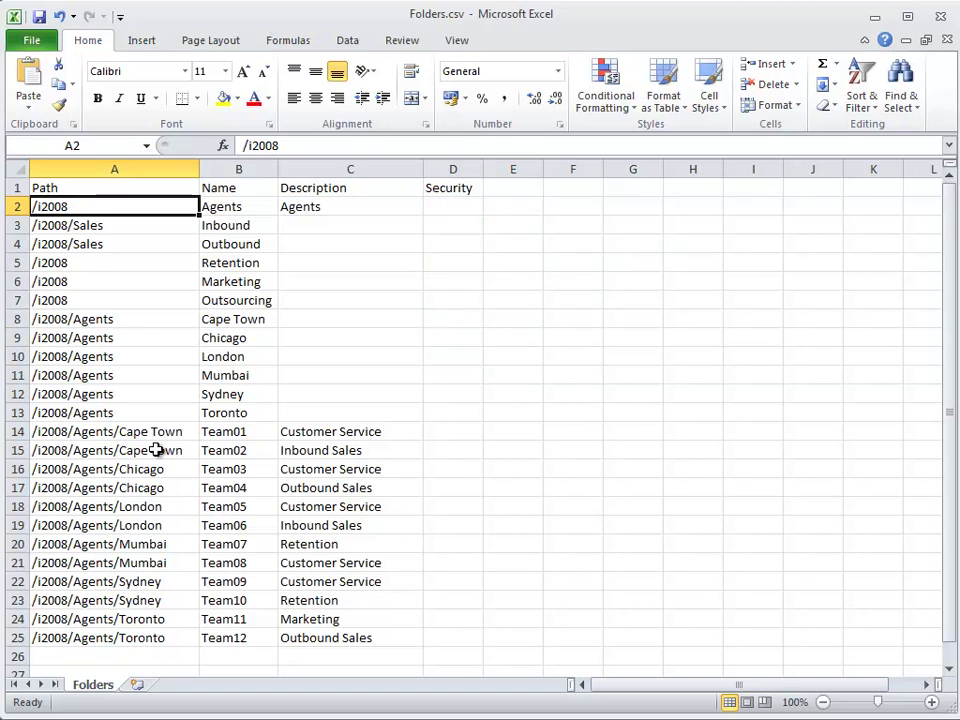
{"action": "left_click", "coordinate": [942, 40]}
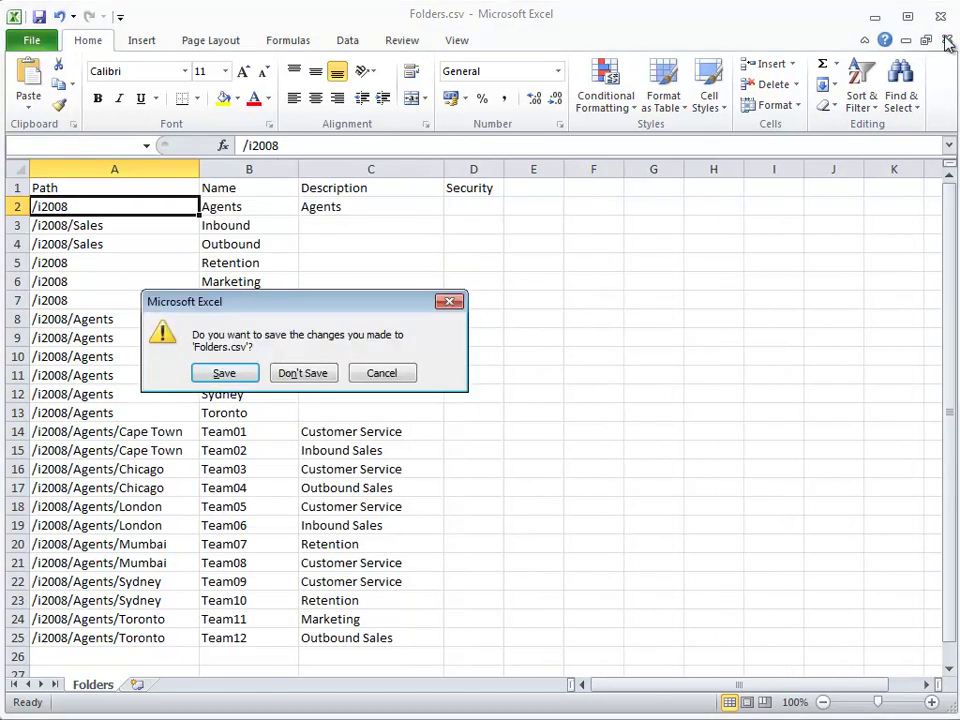
{"action": "left_click", "coordinate": [327, 376]}
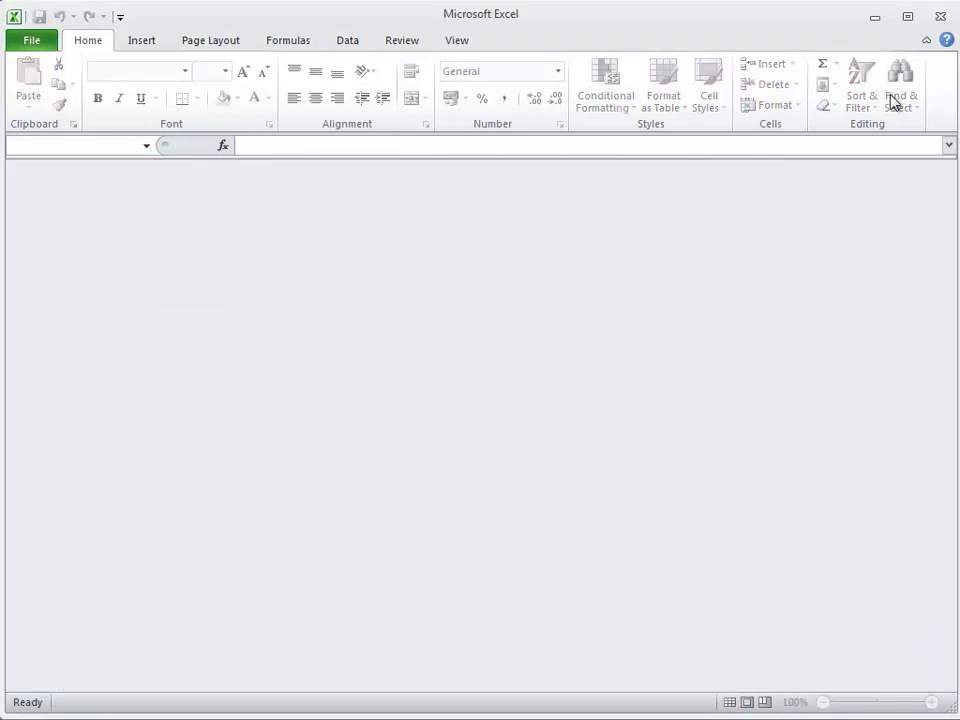
- Clear Excel and Explorer away, then select Folders.csv as the folder upload's CSV file
{"action": "left_click", "coordinate": [876, 17]}
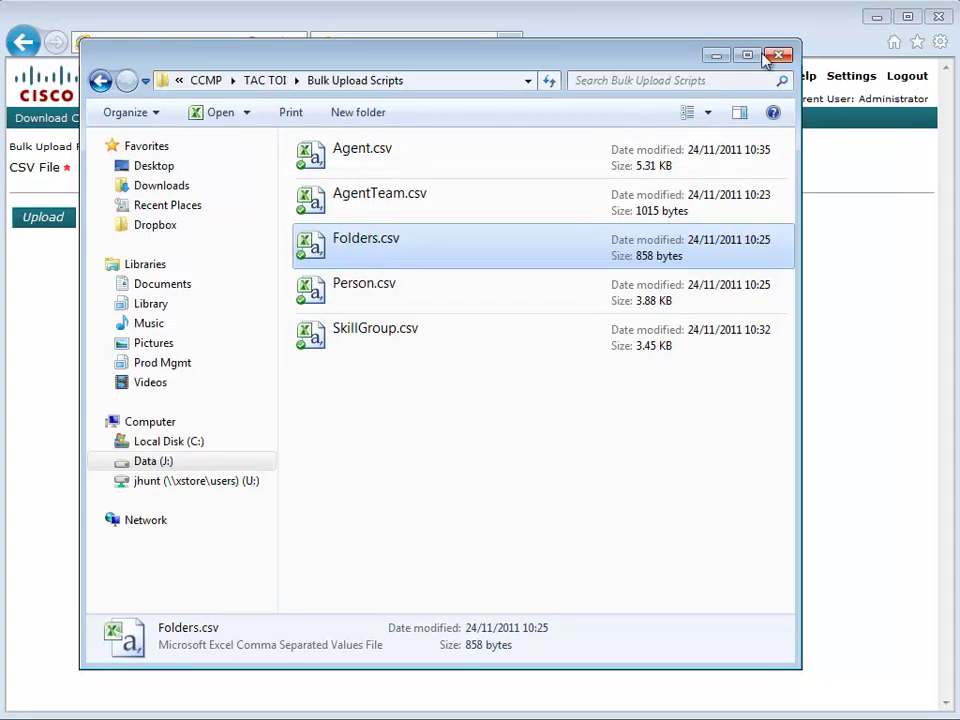
{"action": "left_click", "coordinate": [718, 57]}
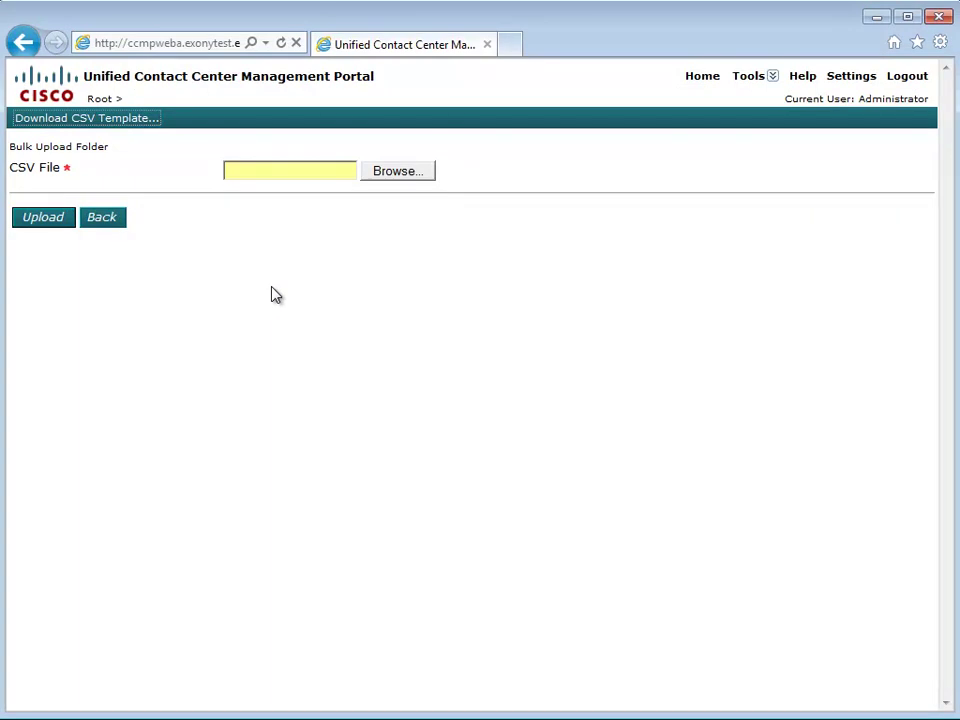
{"action": "left_click", "coordinate": [409, 177]}
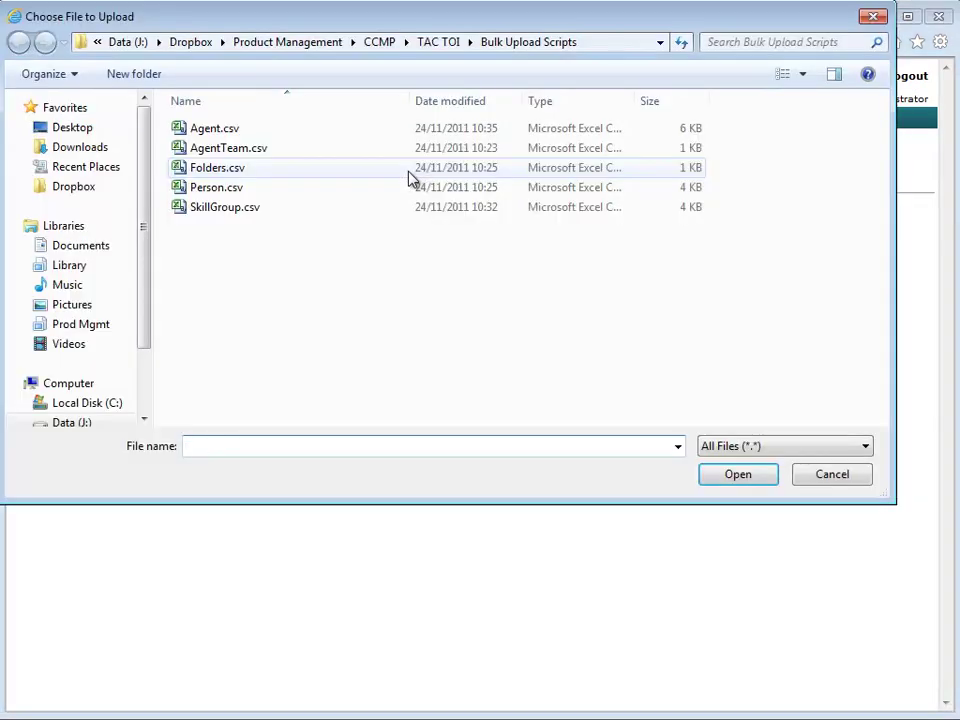
{"action": "left_click", "coordinate": [228, 170]}
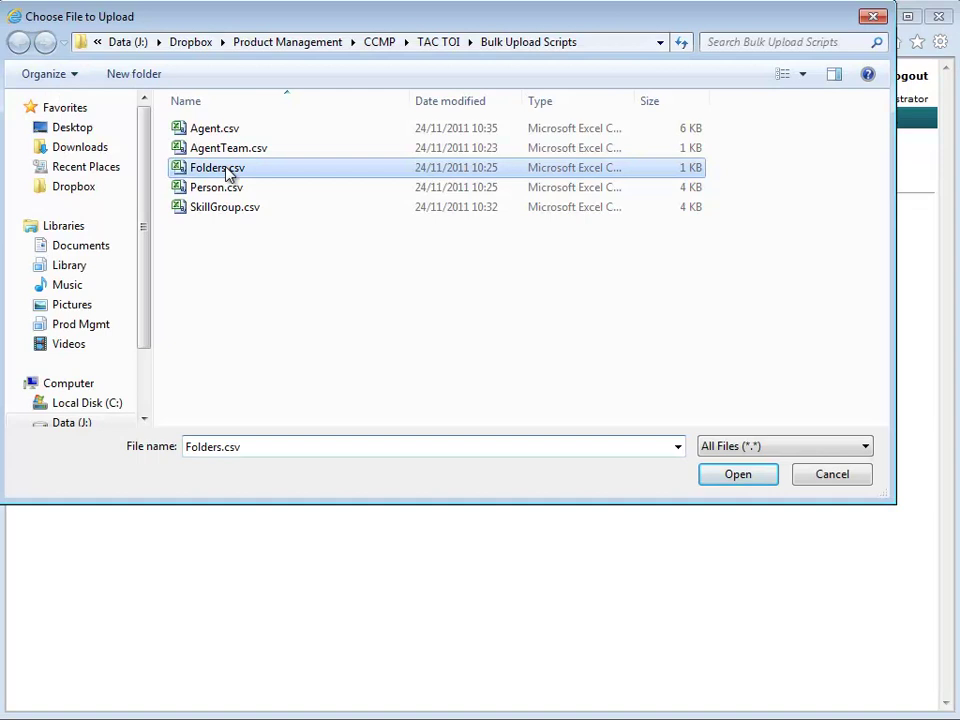
{"action": "left_click", "coordinate": [739, 475]}
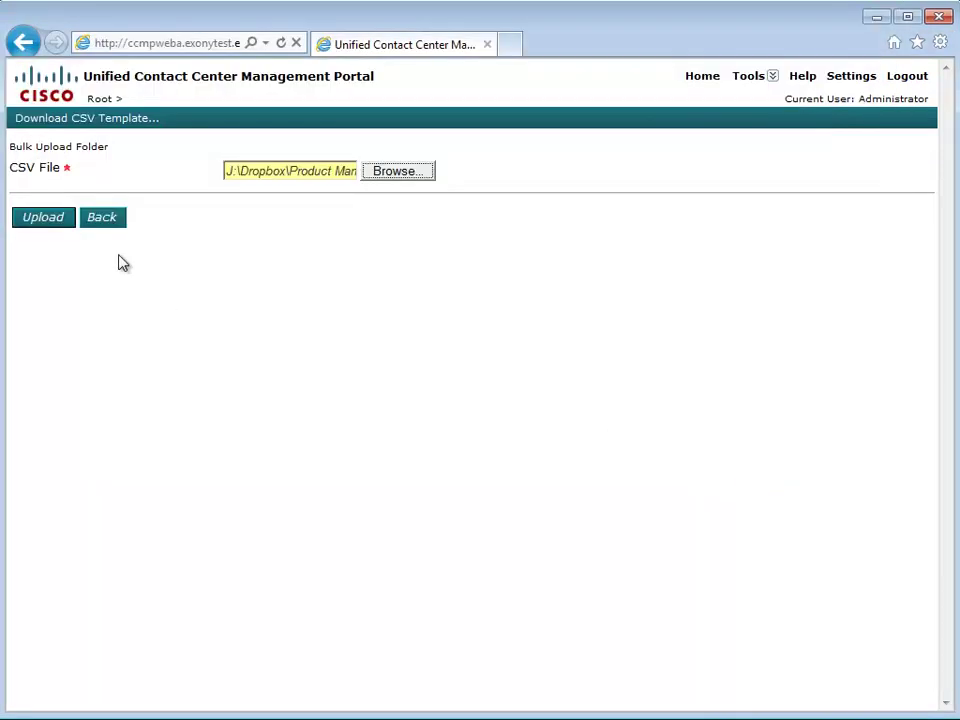
- Upload Folders.csv (24 rows passed, 0 failed) and go back to the folder tree
{"action": "left_click", "coordinate": [45, 219]}
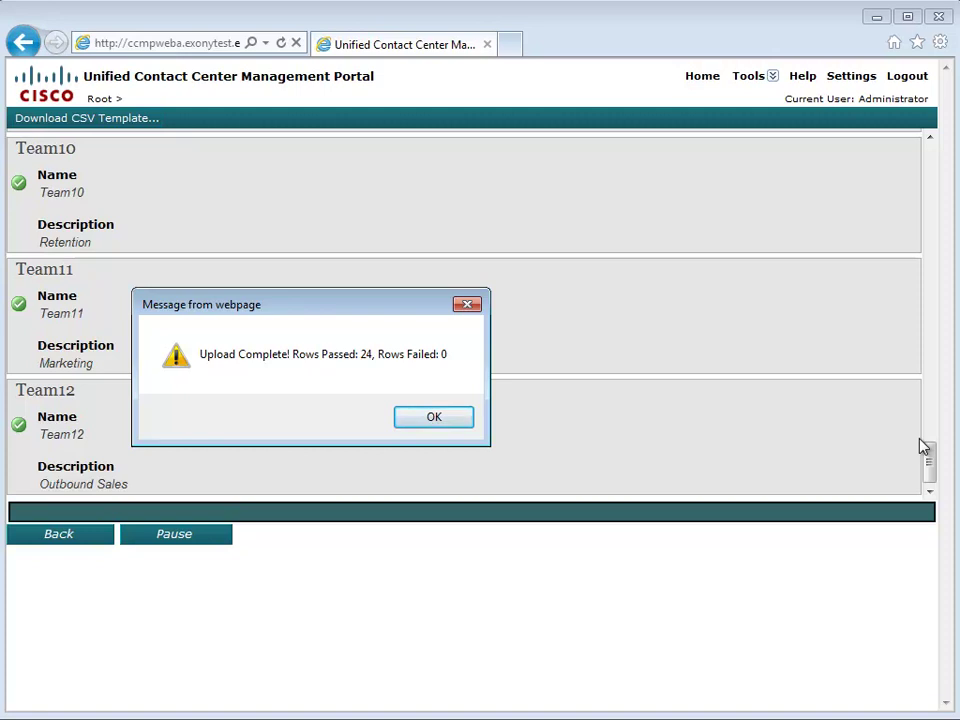
{"action": "left_click", "coordinate": [434, 420]}
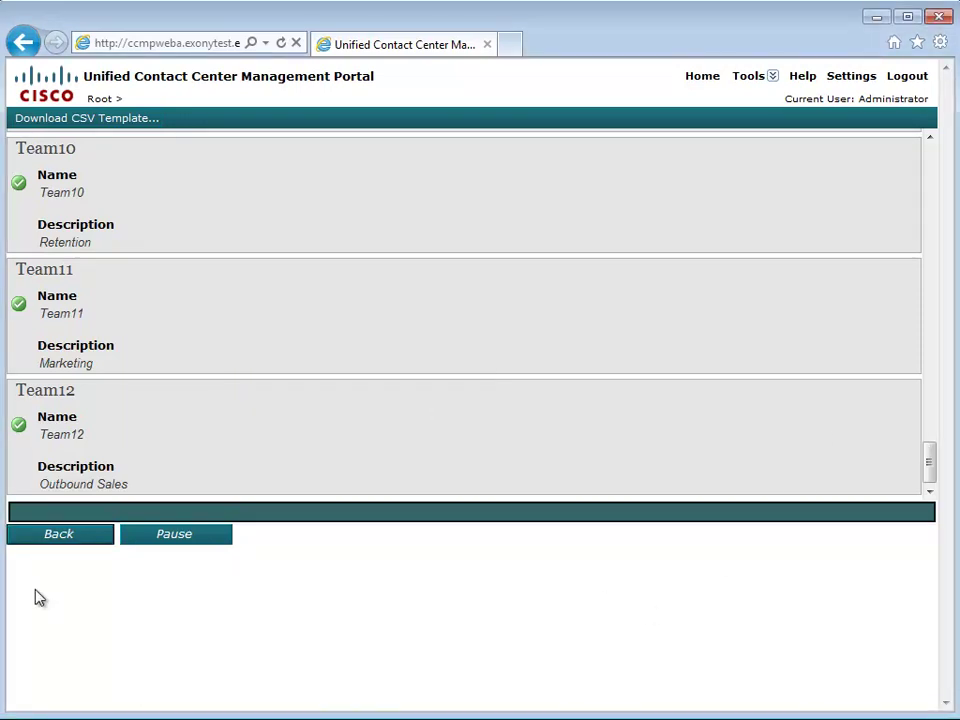
{"action": "left_click", "coordinate": [60, 535]}
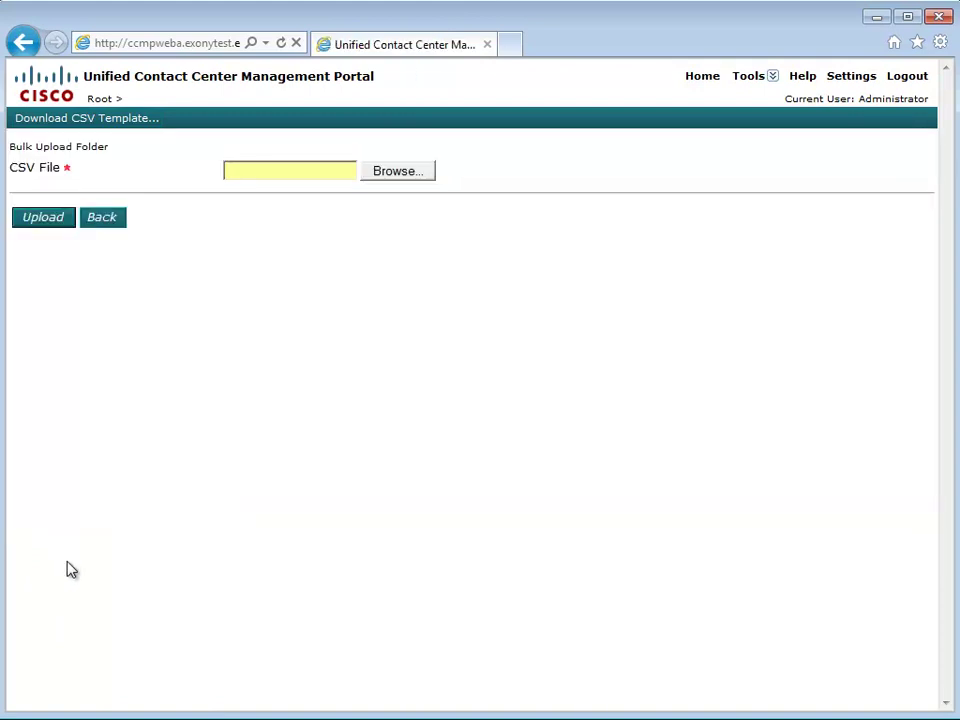
{"action": "left_click", "coordinate": [105, 220]}
- Upload SkillGroup.csv through the SkillGroup bulk form and acknowledge the 23-passed, 1-failed result
{"action": "left_click", "coordinate": [300, 140]}
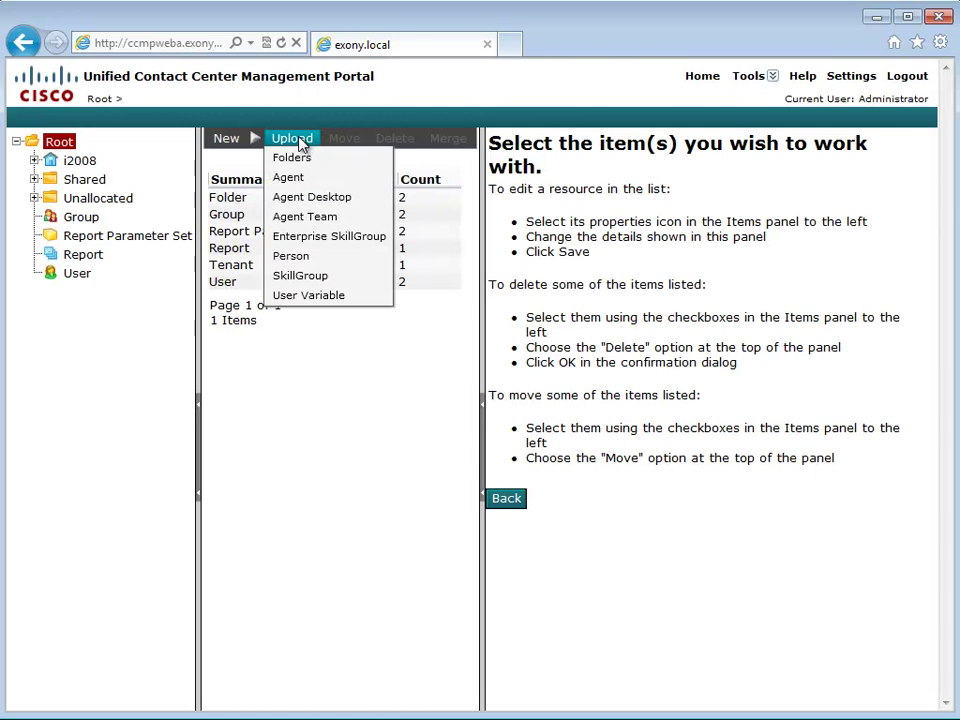
{"action": "left_click", "coordinate": [302, 280]}
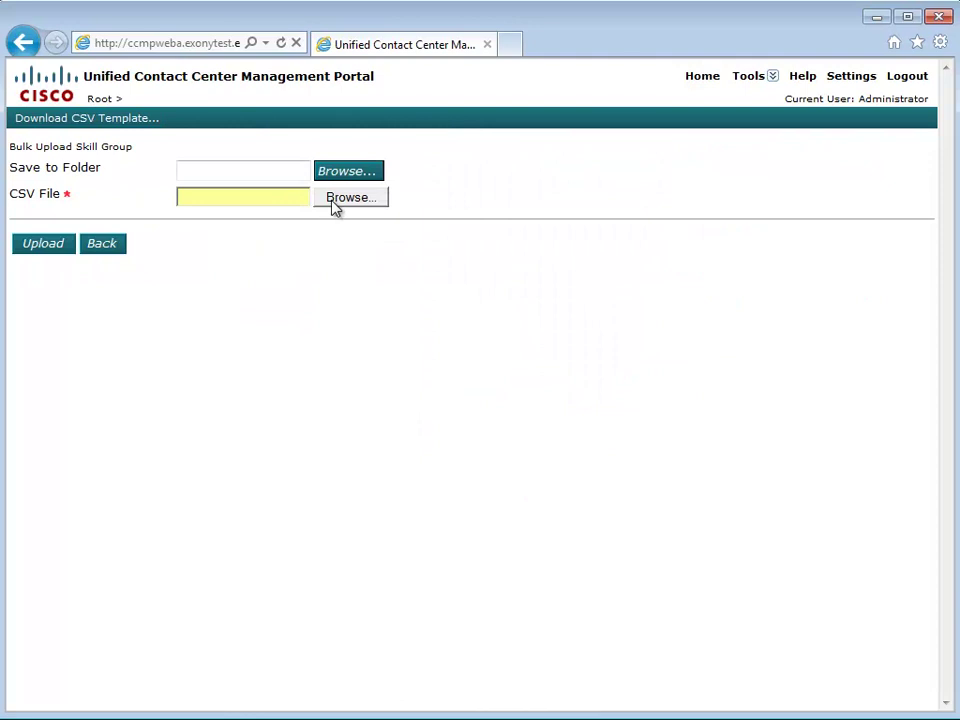
{"action": "left_click", "coordinate": [348, 171]}
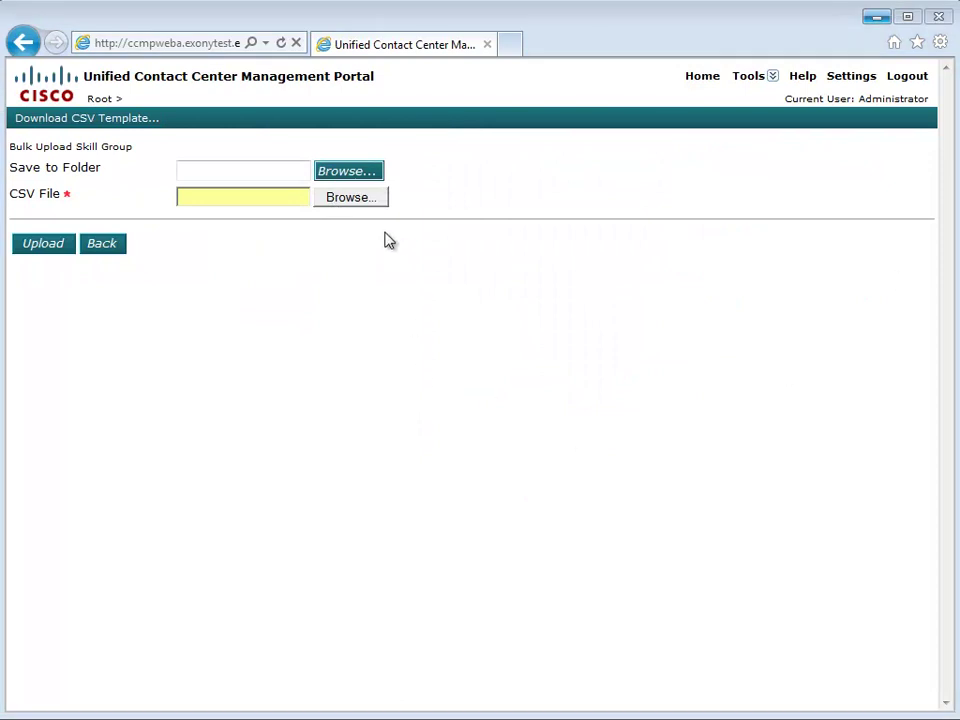
{"action": "left_click", "coordinate": [360, 200]}
{"action": "left_click", "coordinate": [225, 207]}
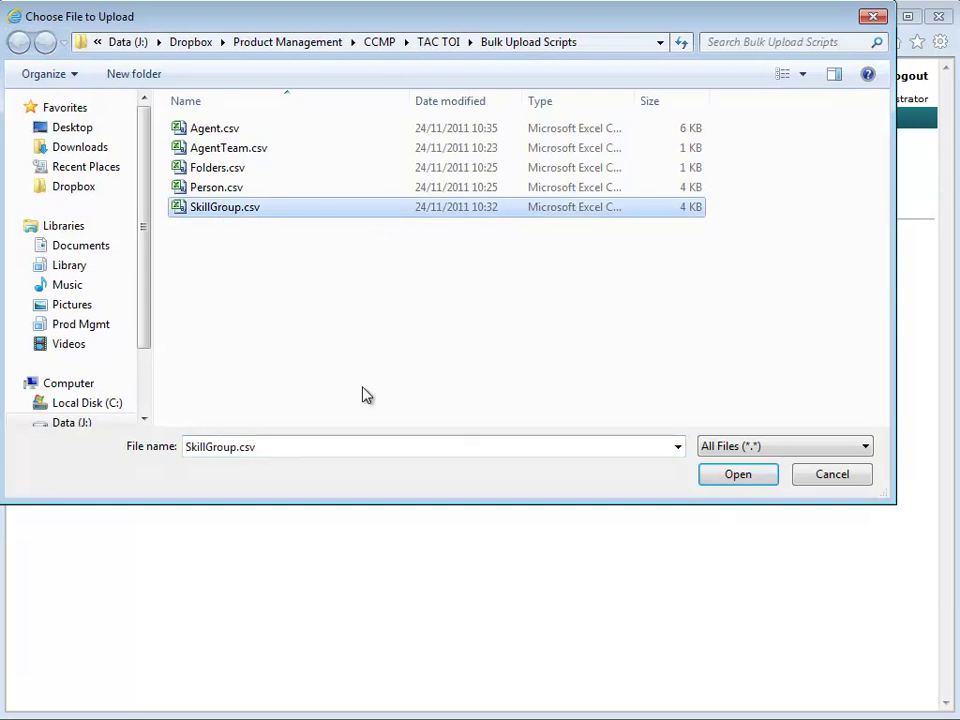
{"action": "left_click", "coordinate": [737, 477]}
{"action": "left_click", "coordinate": [34, 248]}
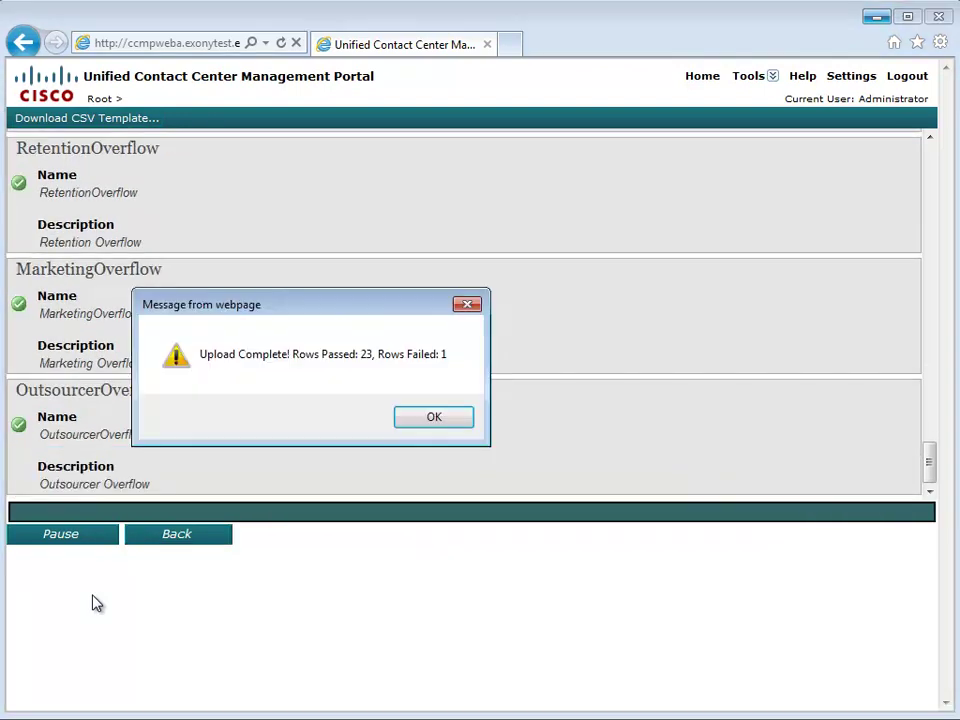
{"action": "left_click", "coordinate": [432, 419]}
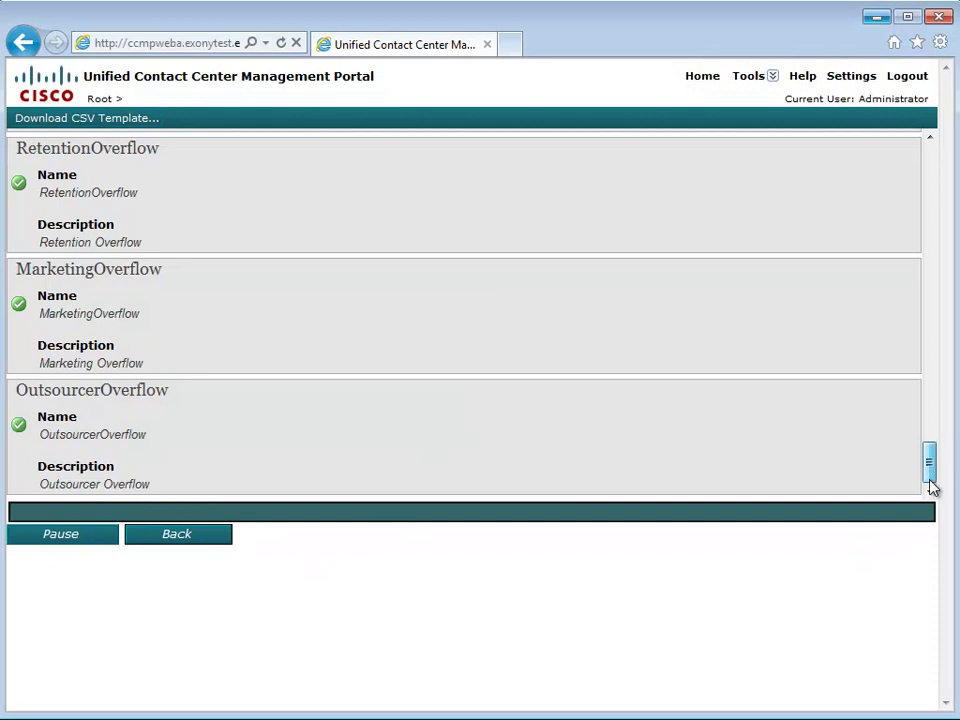
- Scroll the results up to the red CustomerServiceFrench 'given key was not present in the dictionary' error
{"action": "left_click_drag", "start_coordinate": [930, 480], "coordinate": [908, 346]}
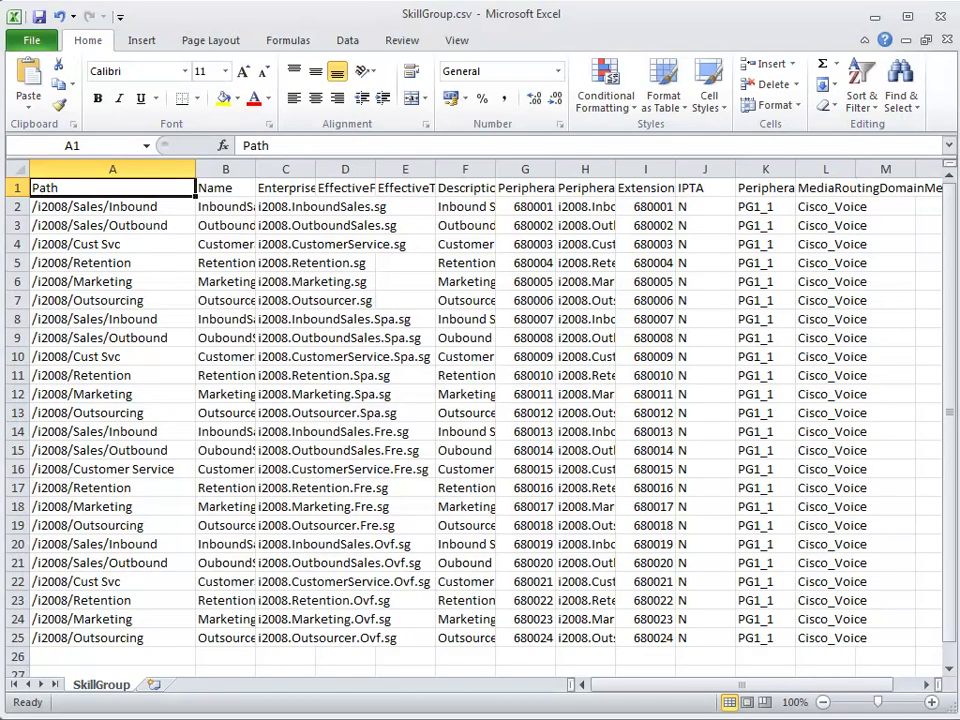
- Inspect failed row 16 of SkillGroup.csv, finding path /i2008/Customer Service in A16
{"action": "left_click", "coordinate": [340, 470]}
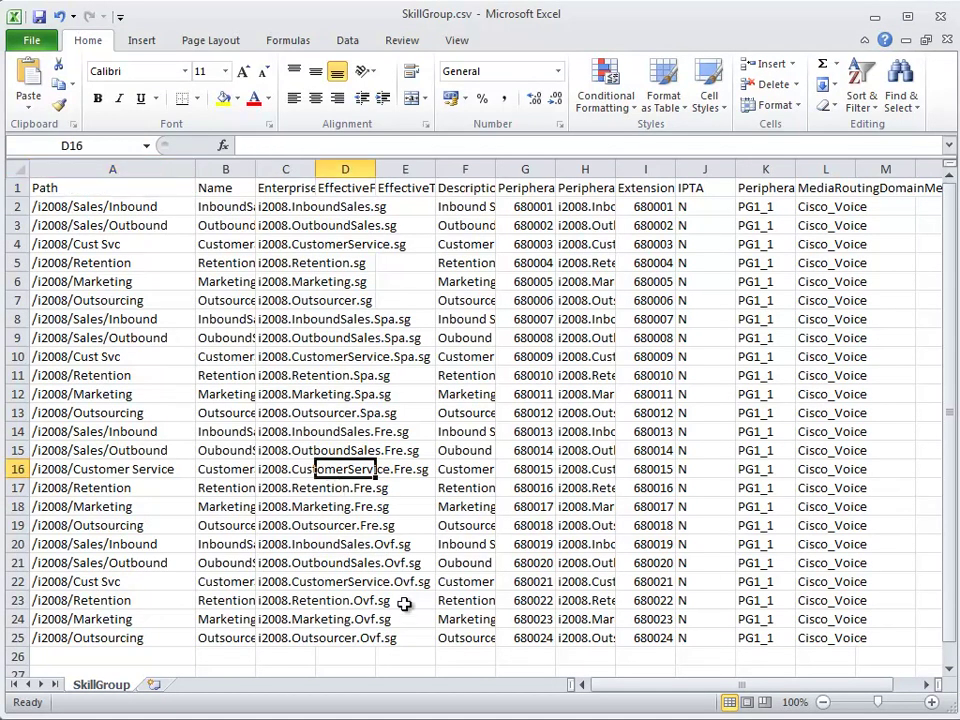
{"action": "key", "text": "Left"}
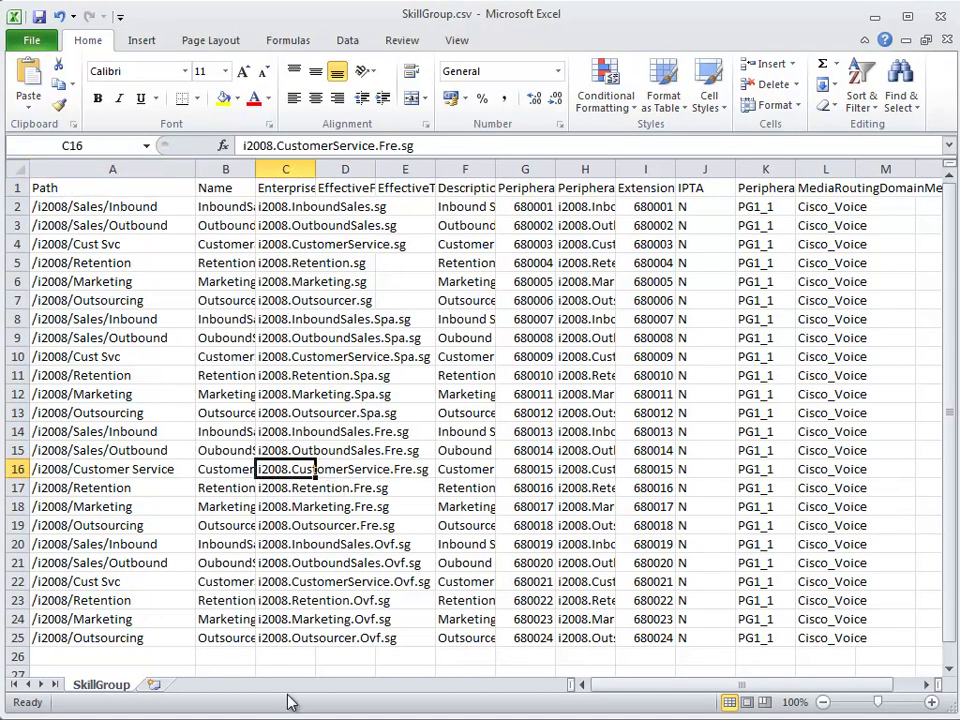
{"action": "left_click", "coordinate": [122, 467]}
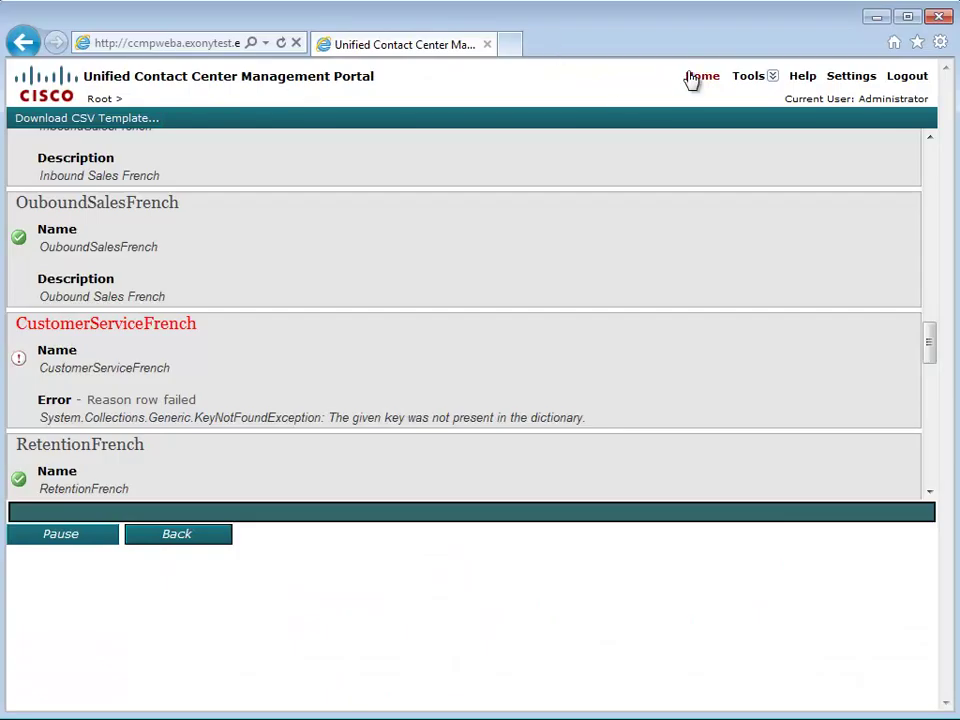
- Expand the i2008 folder in the portal's System Manager tree to check its folder names
{"action": "left_click", "coordinate": [690, 79]}
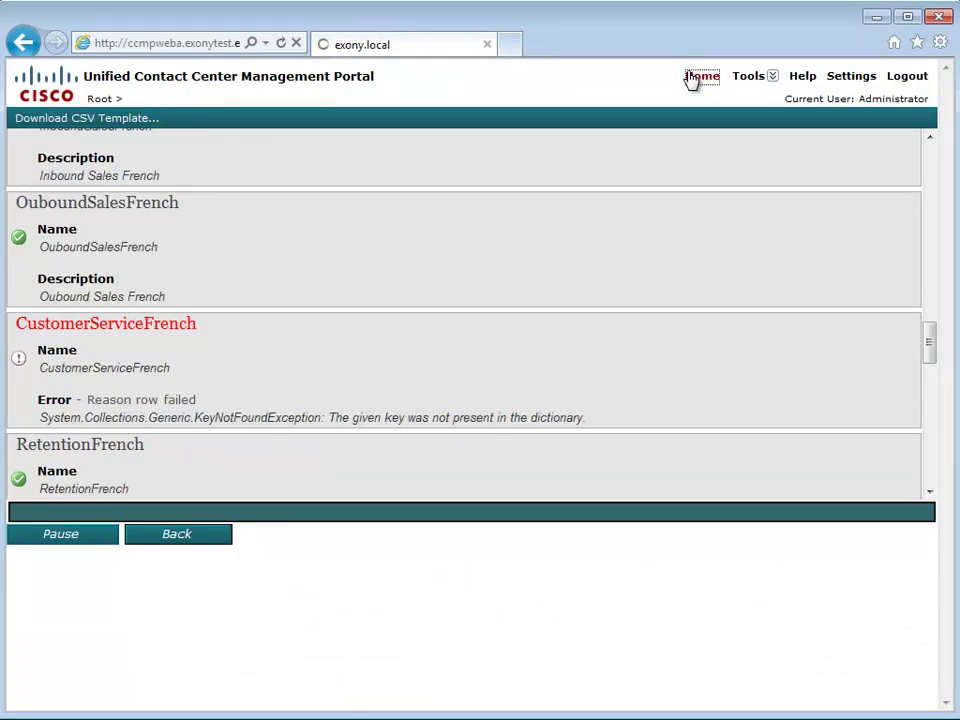
{"action": "left_click", "coordinate": [200, 468]}
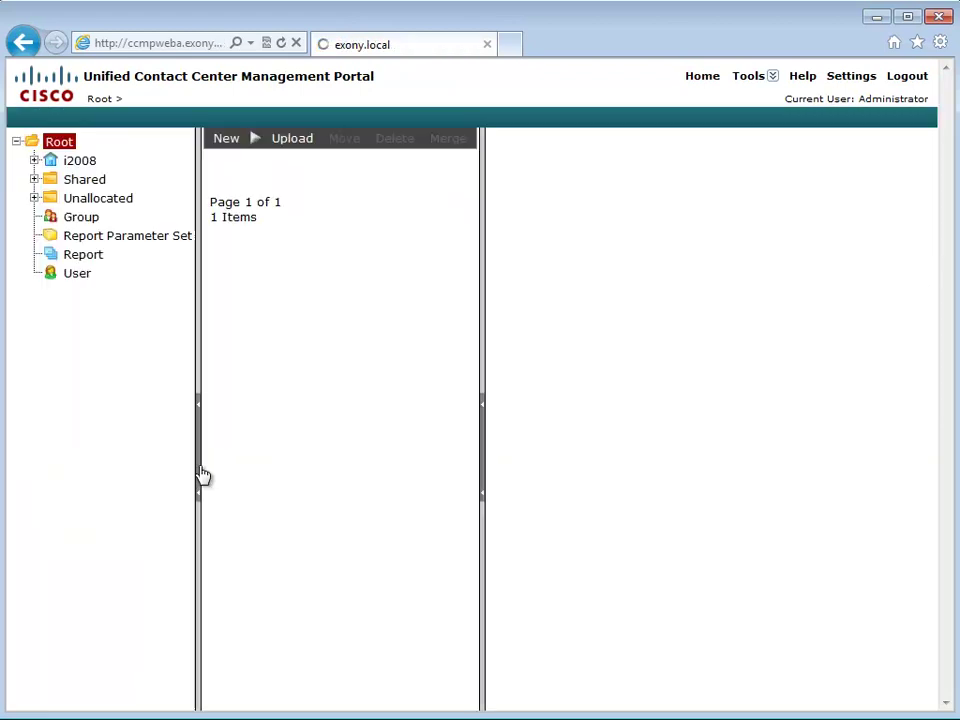
{"action": "left_click", "coordinate": [34, 160]}
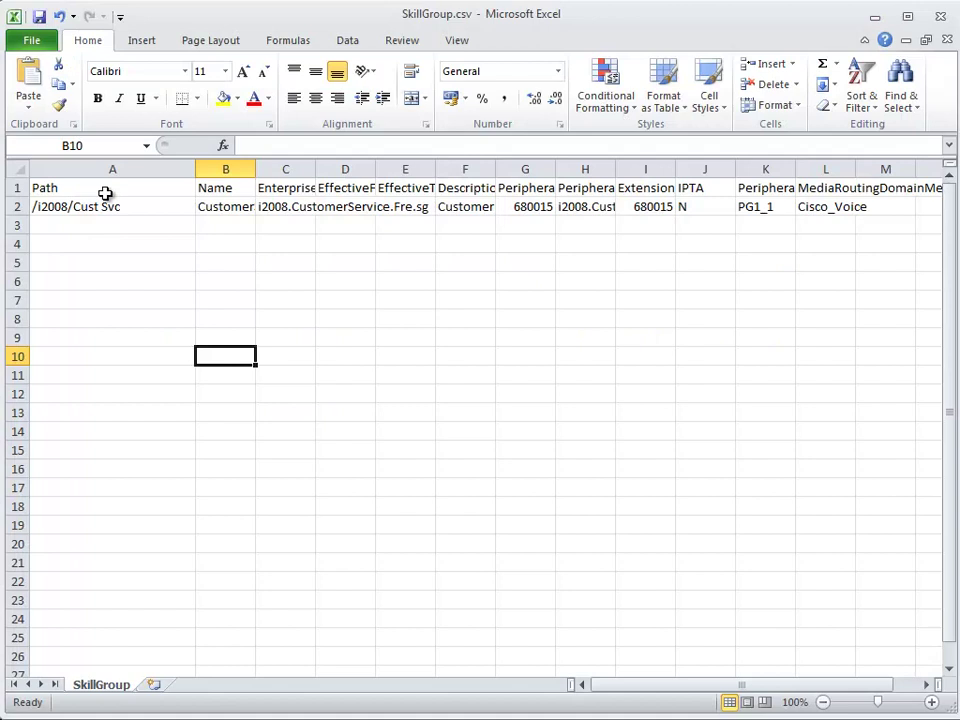
- Save the Excel sheet as SkillGroup2.csv, keeping the CSV format
{"action": "left_click", "coordinate": [33, 41]}
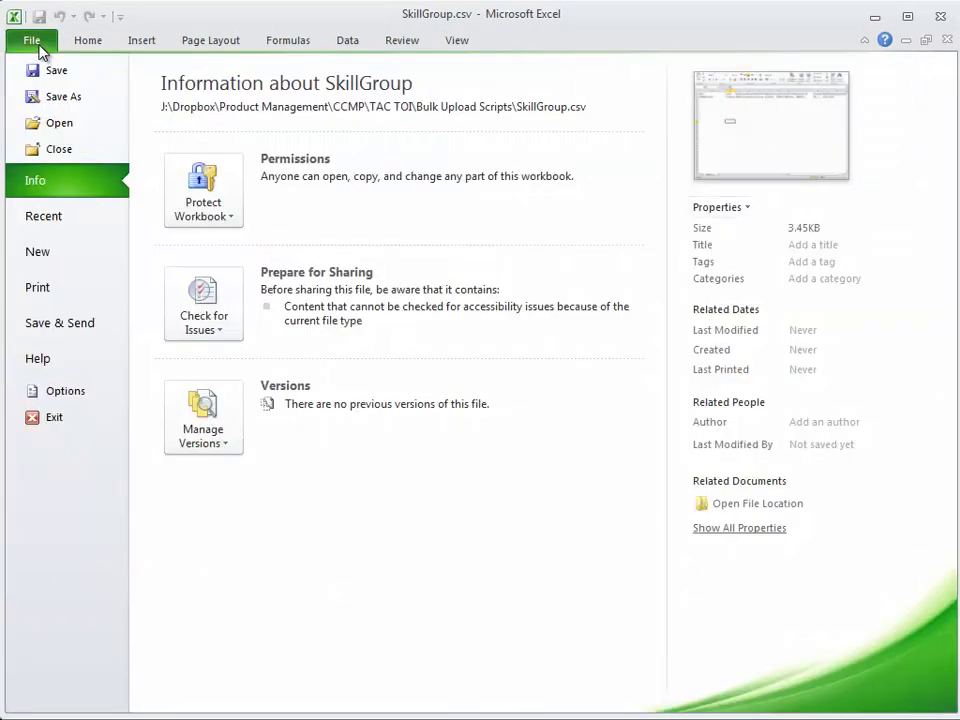
{"action": "left_click", "coordinate": [60, 97]}
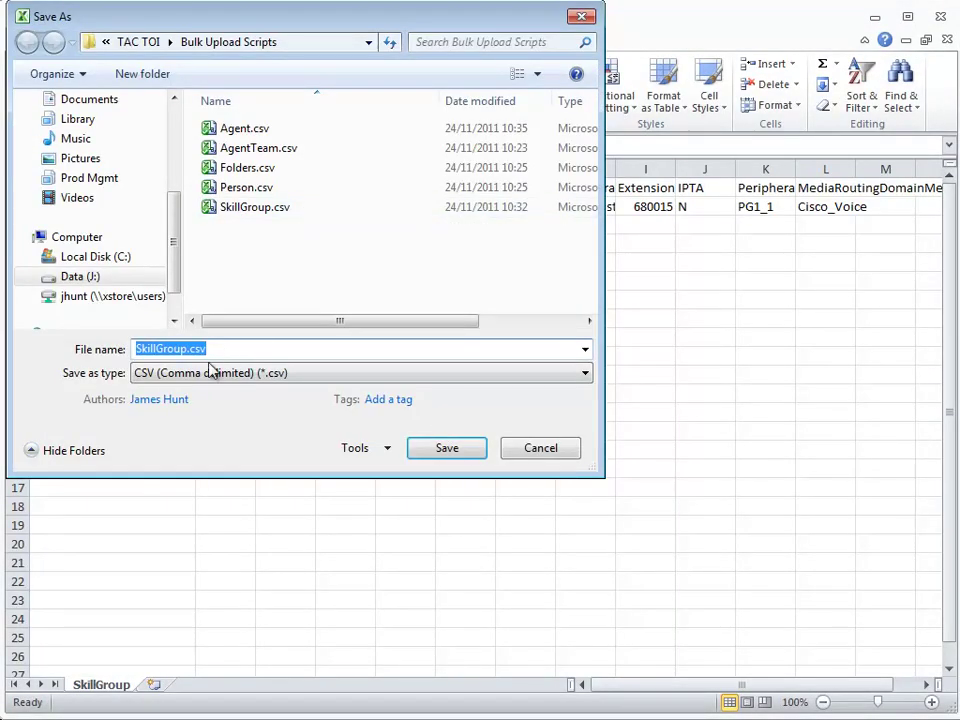
{"action": "key", "text": "ctrl+Left"}
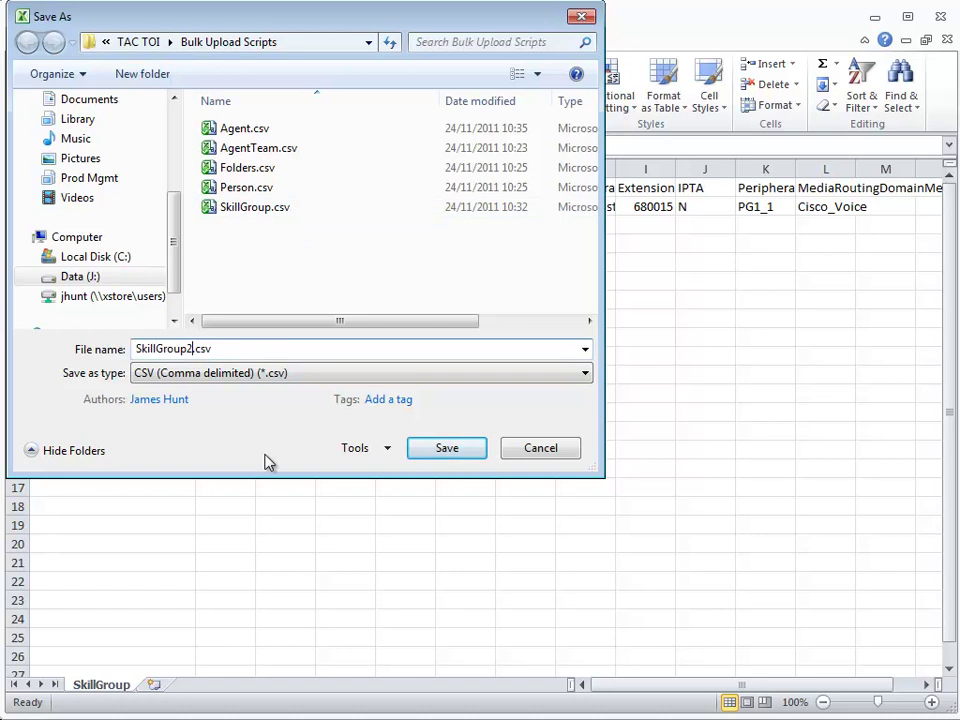
{"action": "key", "text": "Return"}
{"action": "left_click", "coordinate": [235, 411]}
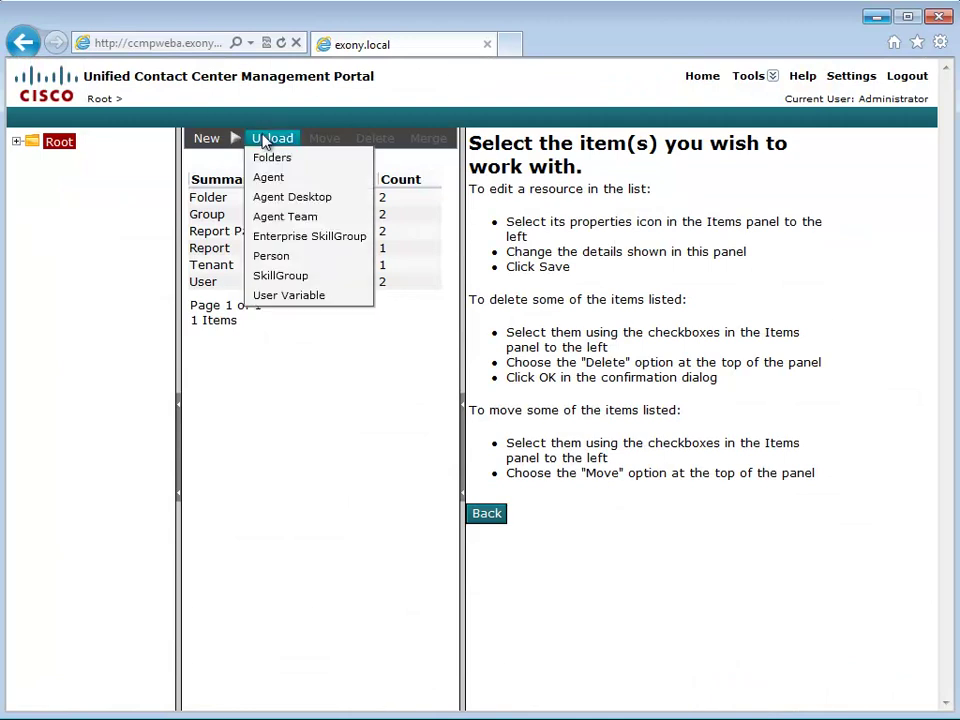
- Upload SkillGroup2.csv through the SkillGroup bulk form, creating CustomerServiceFrench, and dismiss the completion message
{"action": "left_click", "coordinate": [276, 277]}
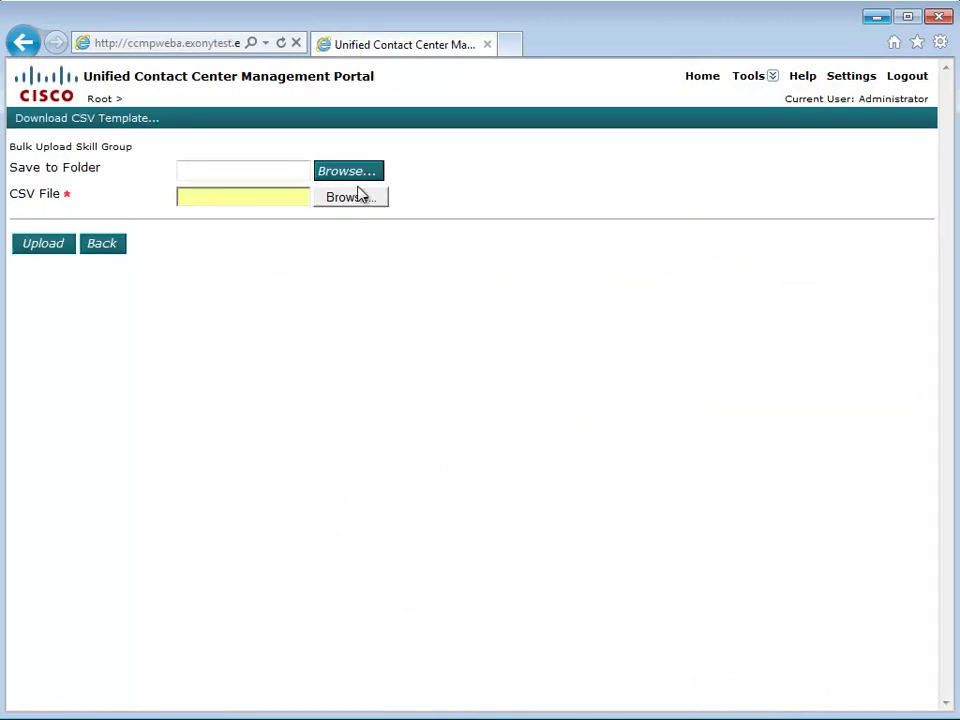
{"action": "left_click", "coordinate": [348, 198]}
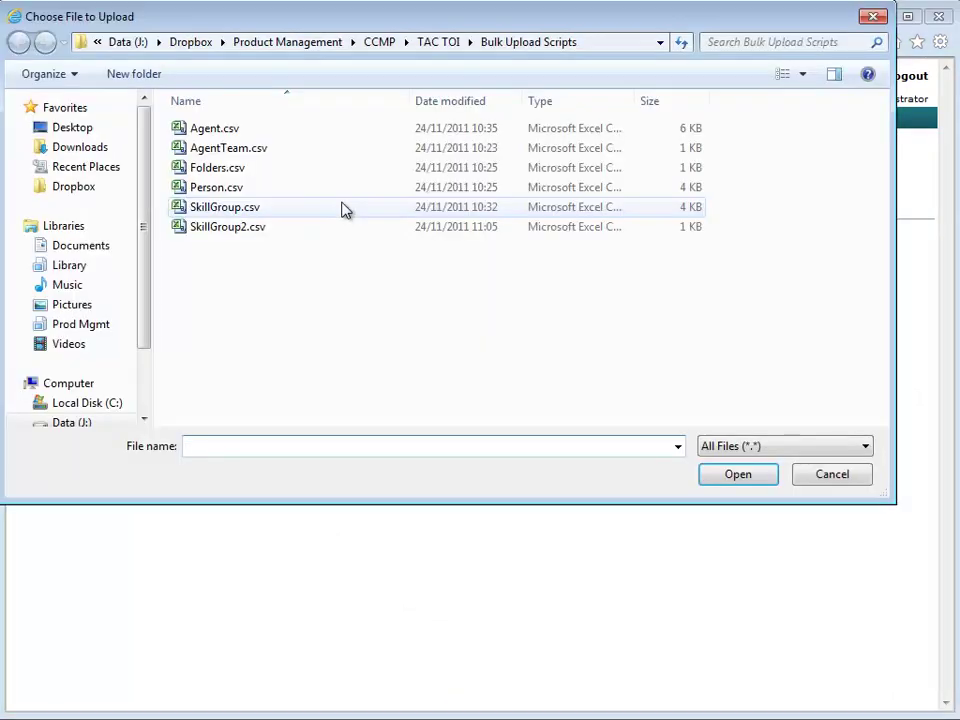
{"action": "left_click", "coordinate": [250, 228]}
{"action": "left_click", "coordinate": [766, 480]}
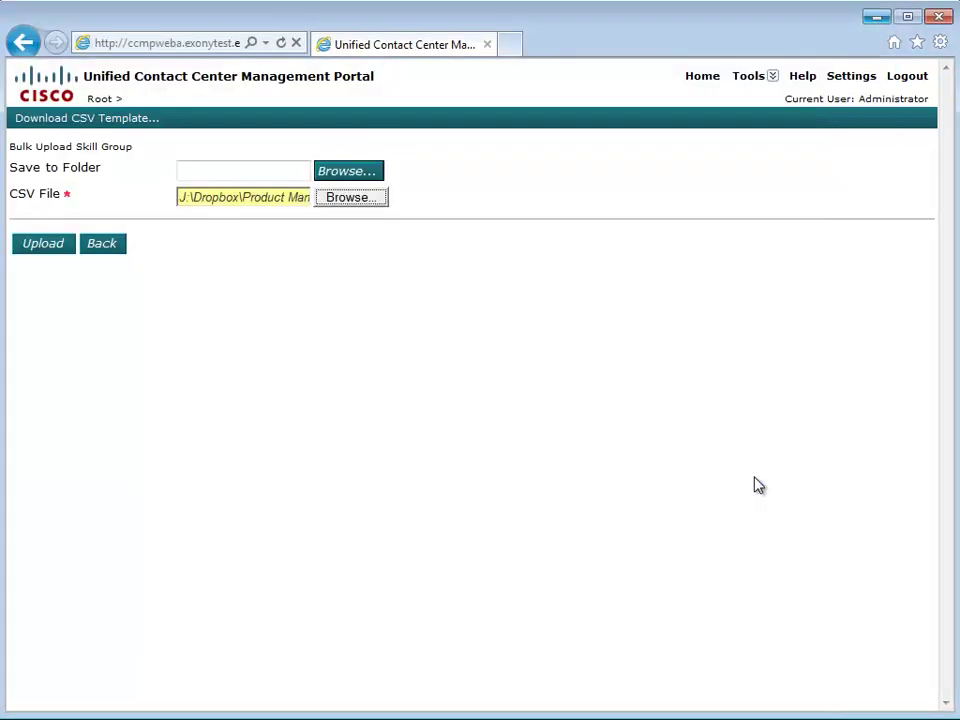
{"action": "left_click", "coordinate": [55, 250]}
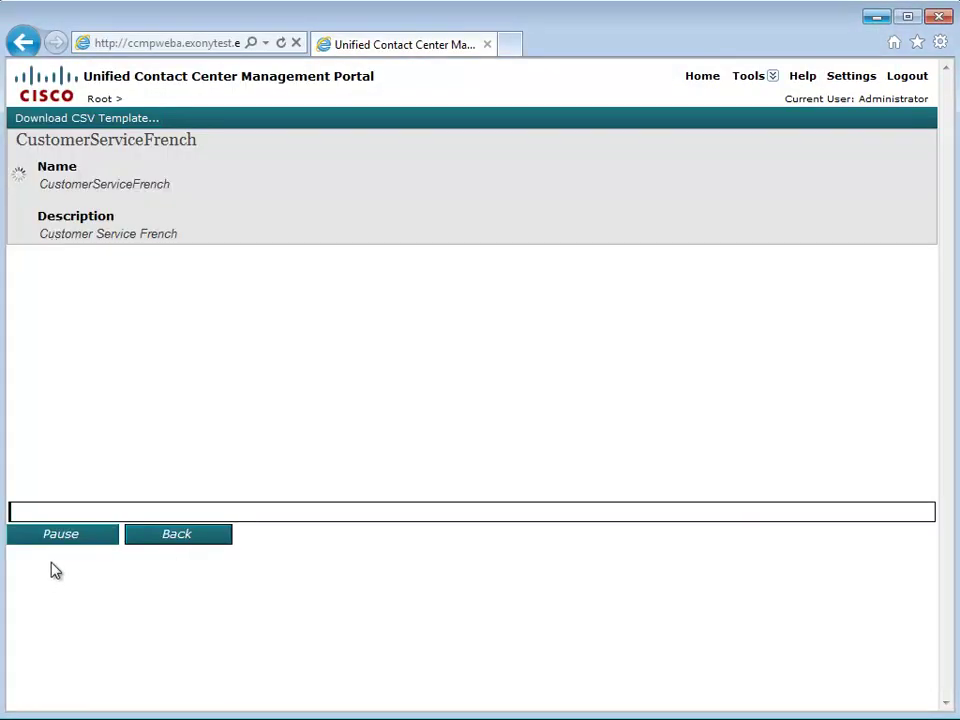
{"action": "left_click", "coordinate": [440, 418]}
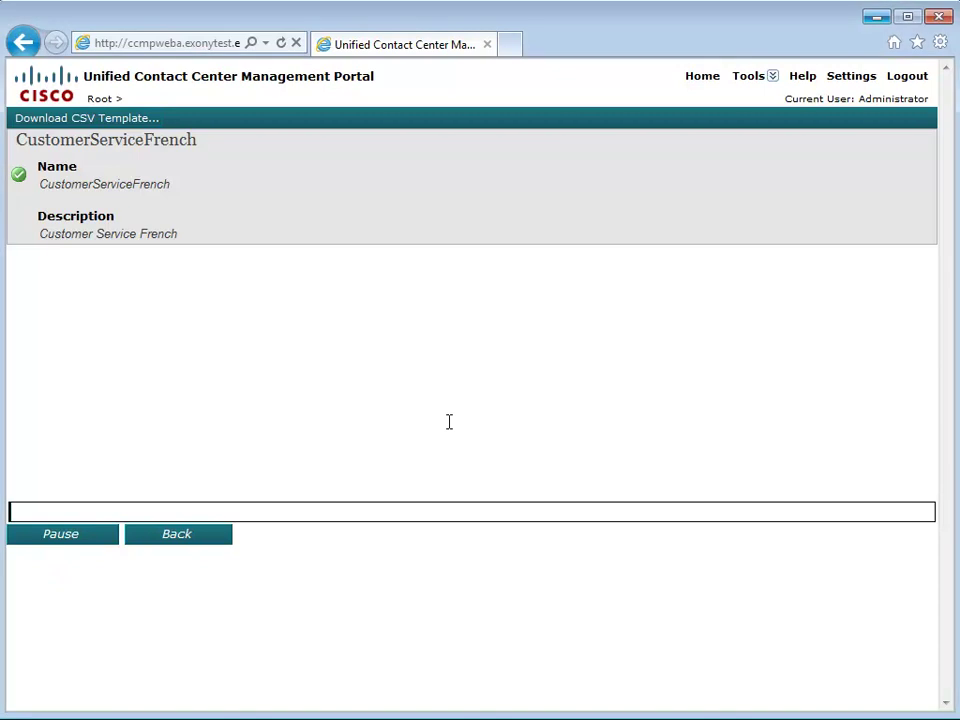
- Re-upload Person.csv, which again fails all 36 rows on unknown property FirstName
{"action": "left_click", "coordinate": [178, 542]}
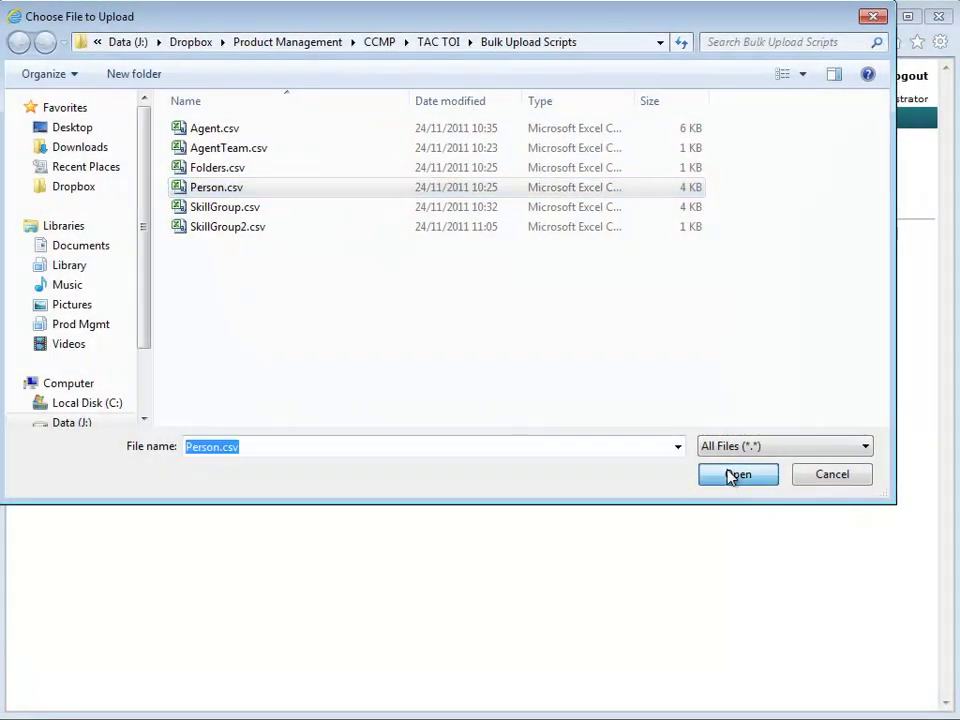
{"action": "left_click", "coordinate": [737, 474]}
{"action": "left_click", "coordinate": [45, 245]}
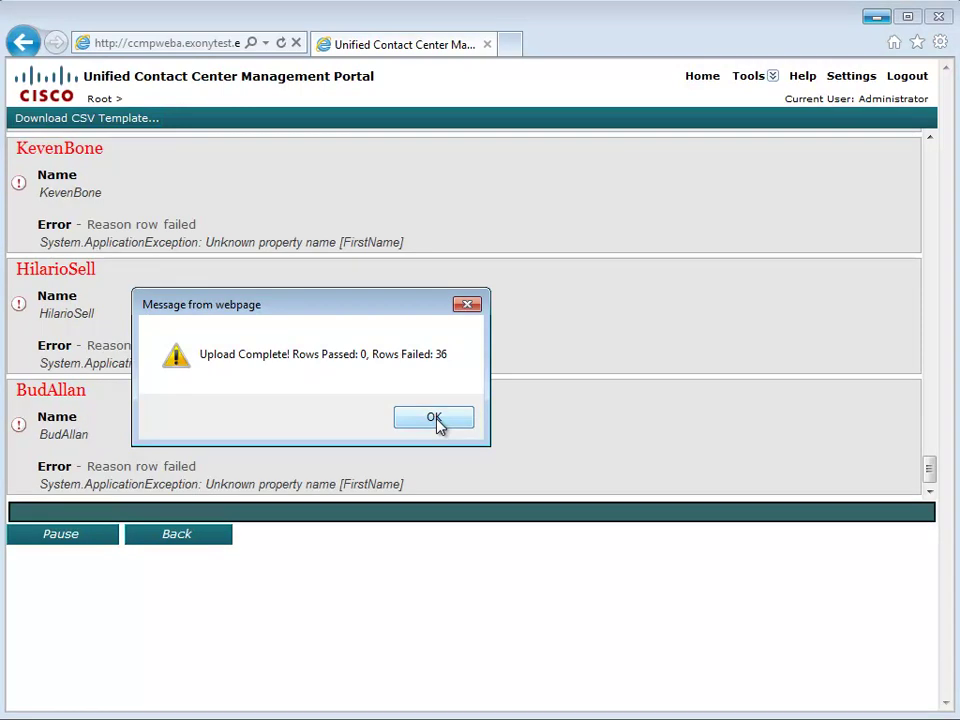
{"action": "left_click", "coordinate": [435, 420]}
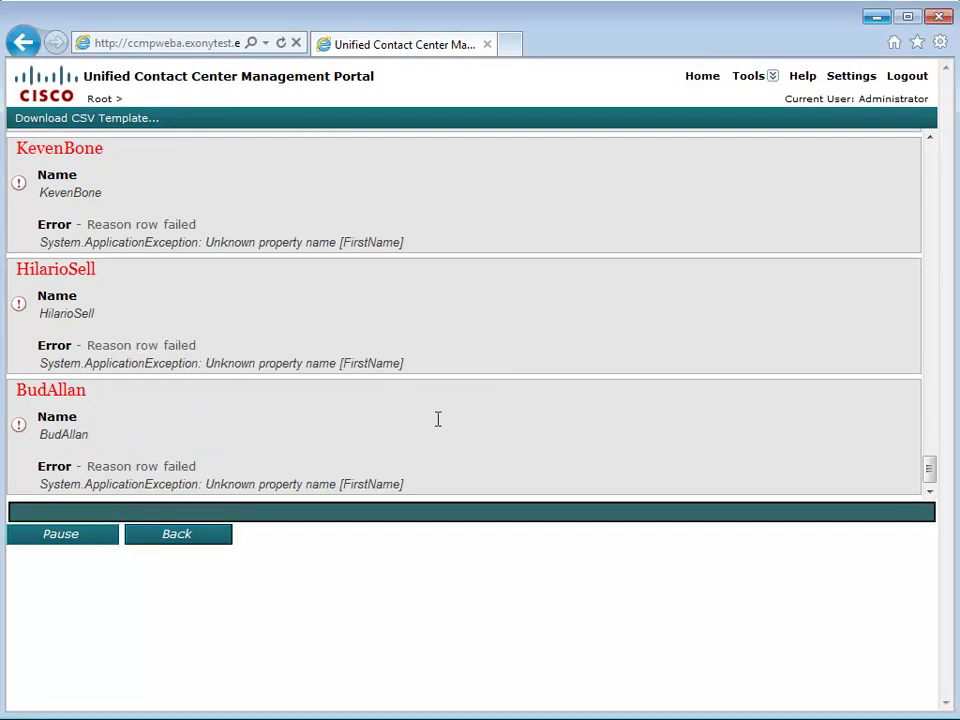
- Download the VirtualAgentTeam.csv agent team template and open it in Excel
{"action": "left_click", "coordinate": [137, 120]}
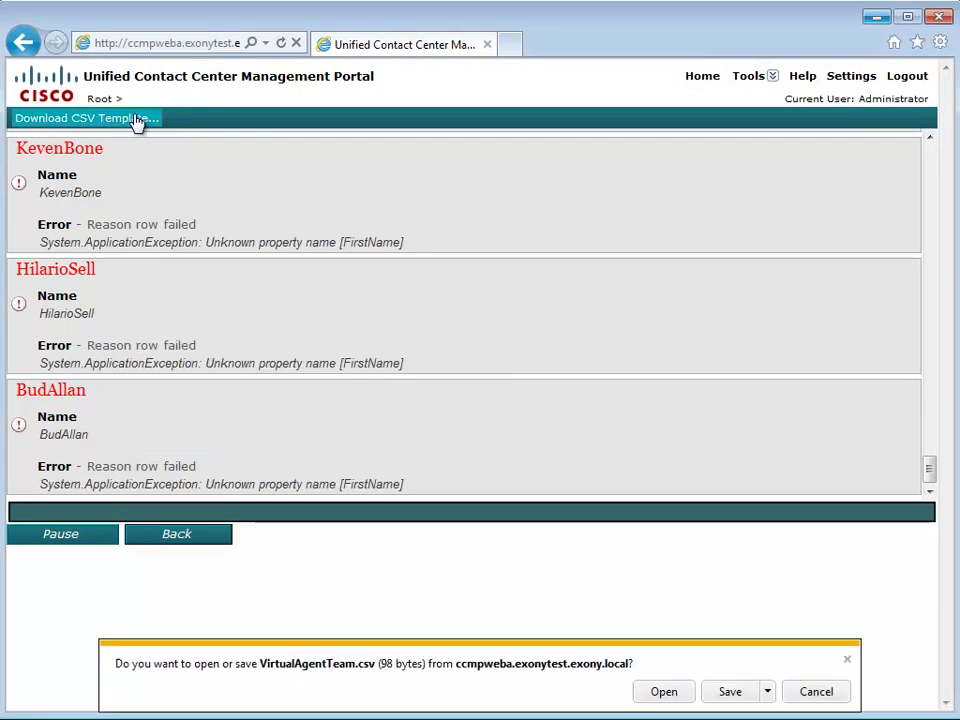
{"action": "left_click", "coordinate": [663, 692]}
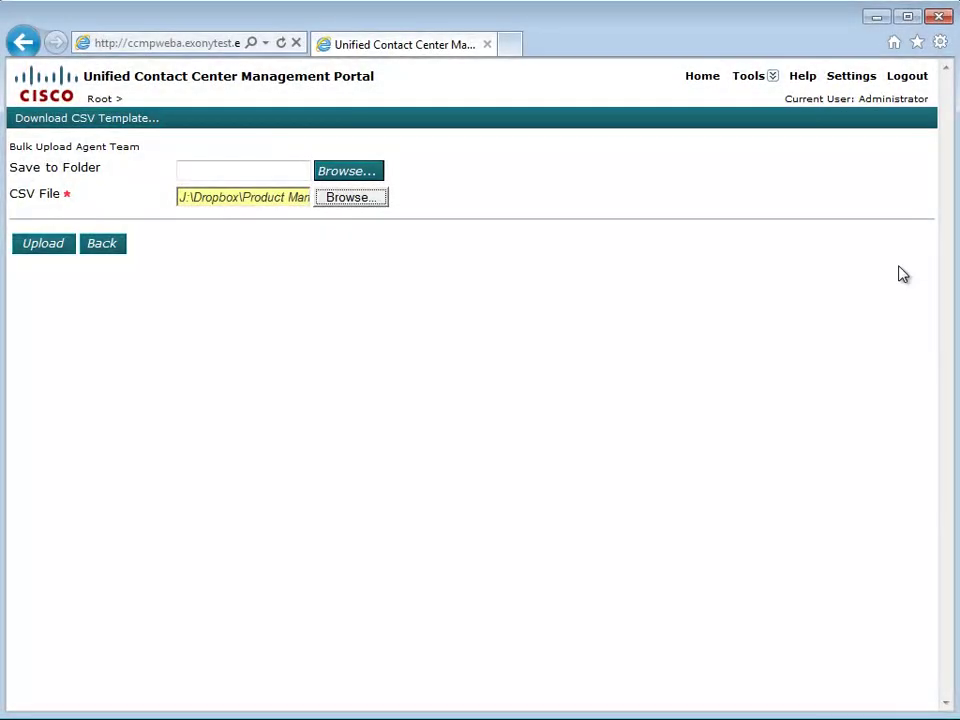
- Upload the agent team CSV (12 rows fail as already taken), then go to the System Manager tree
{"action": "left_click", "coordinate": [40, 246]}
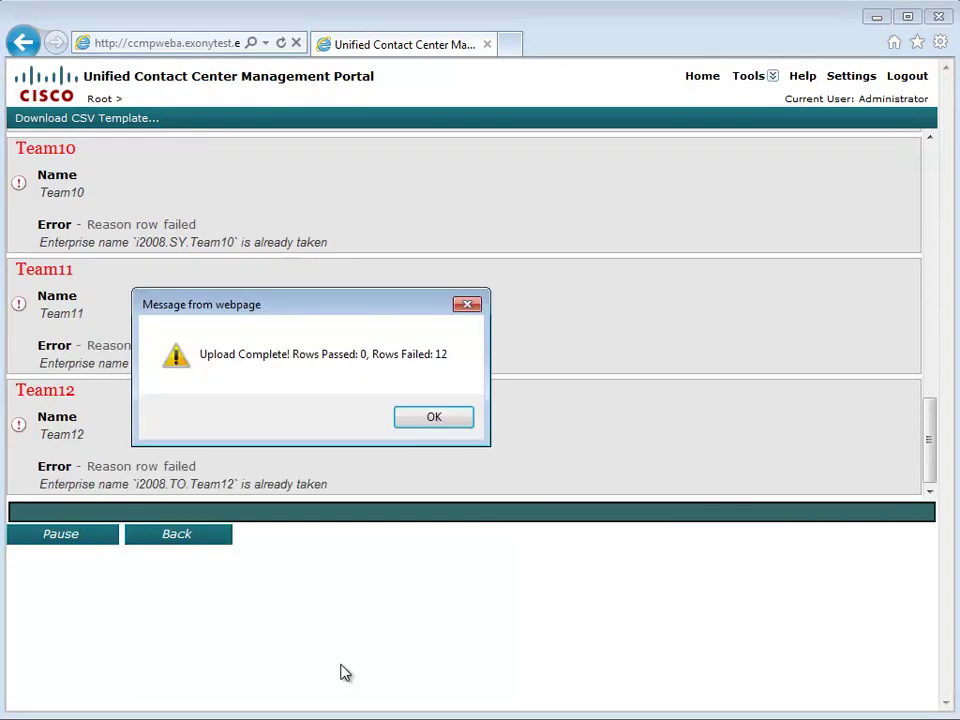
{"action": "left_click", "coordinate": [434, 418]}
{"action": "left_click", "coordinate": [190, 537]}
{"action": "left_click", "coordinate": [210, 468]}
- Expand i2008 > Agents > Cape Town > Team01 and list its agents
{"action": "left_click", "coordinate": [34, 161]}
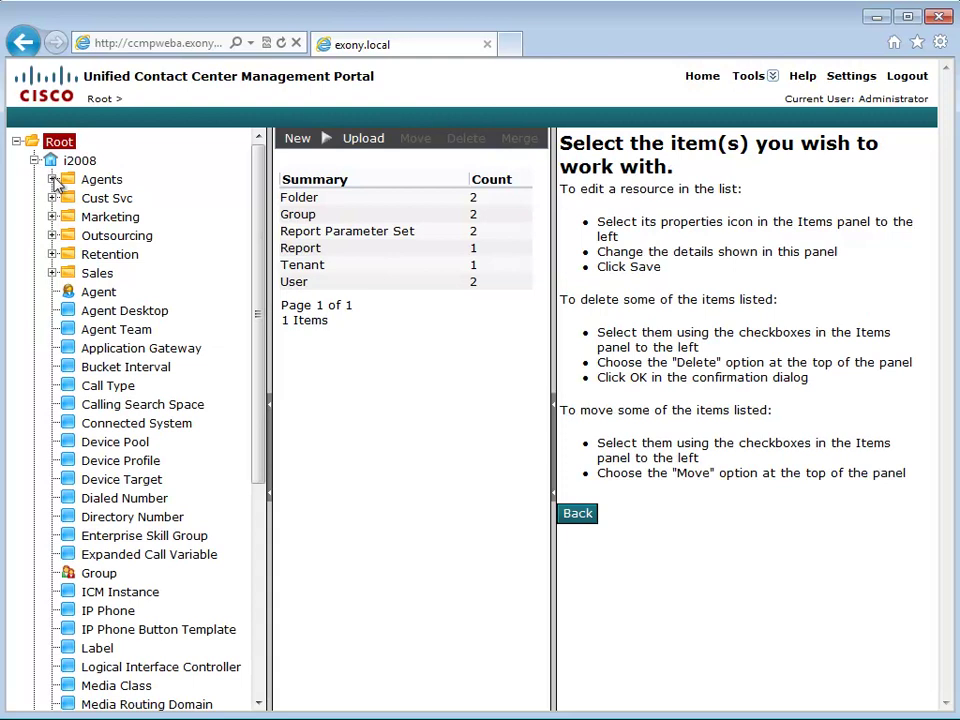
{"action": "left_click", "coordinate": [52, 180]}
{"action": "left_click", "coordinate": [70, 198]}
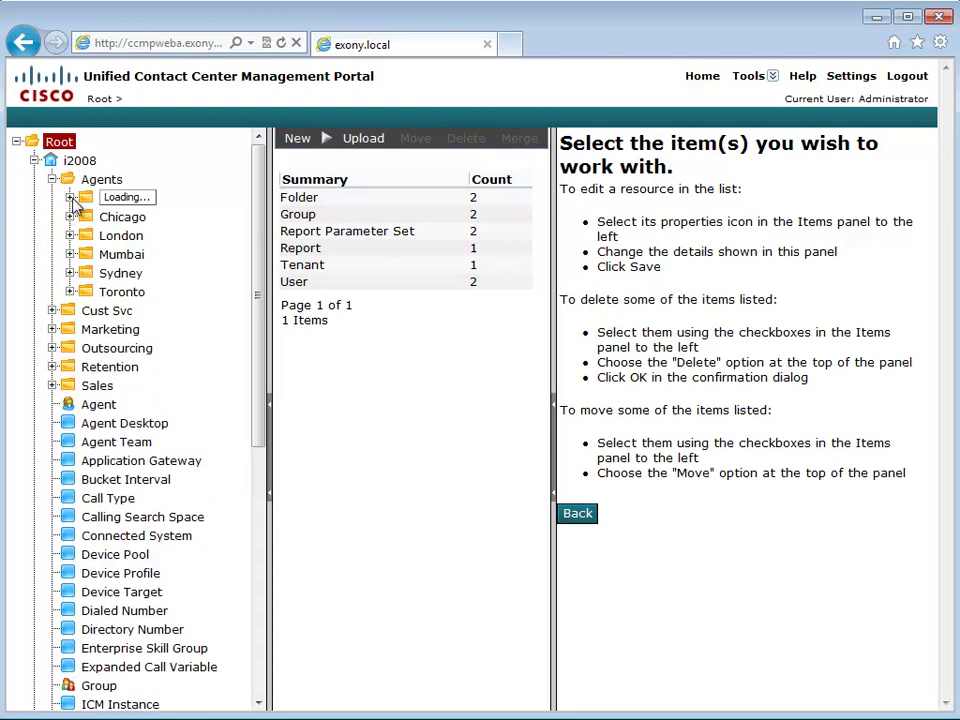
{"action": "left_click", "coordinate": [133, 222]}
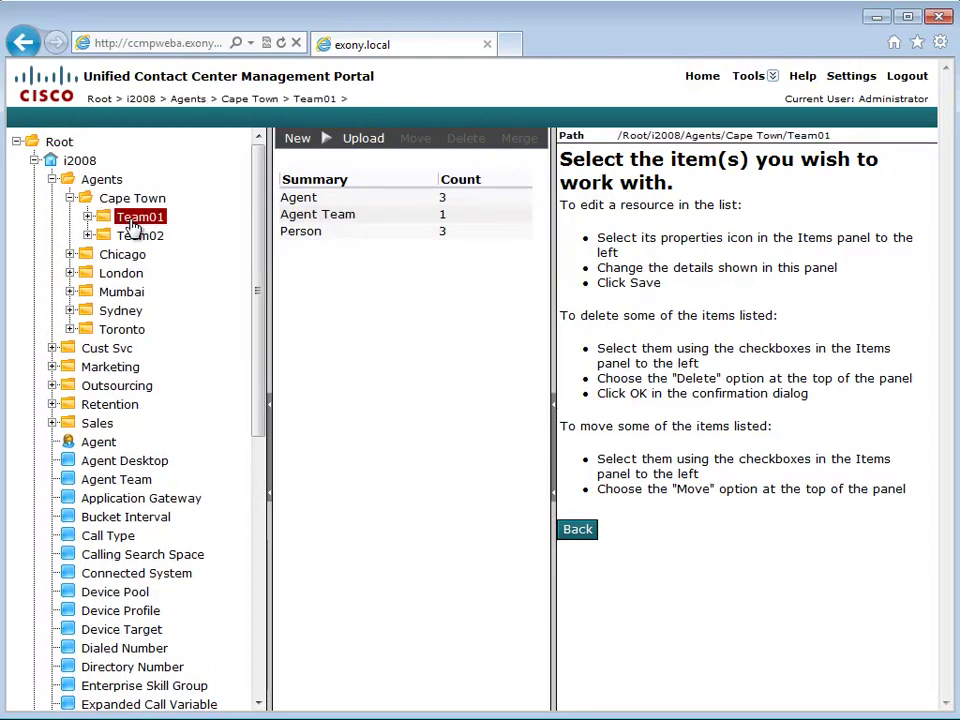
{"action": "left_click", "coordinate": [304, 200]}
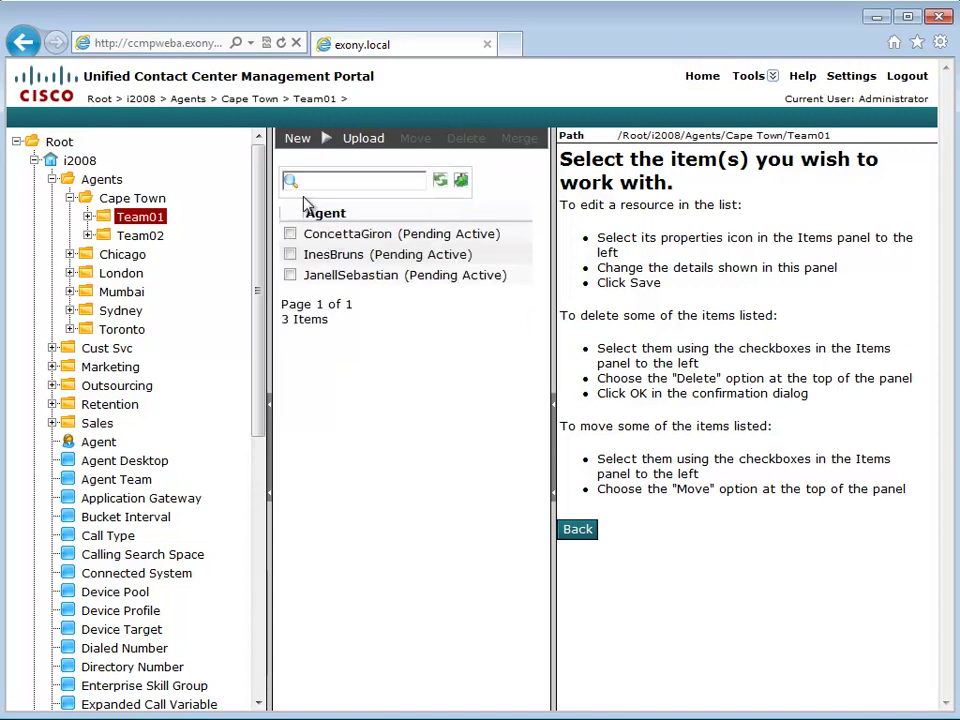
- Check Team01's persons and agent team, then confirm its three agents show Ready
{"action": "left_click", "coordinate": [88, 216]}
{"action": "left_click", "coordinate": [156, 280]}
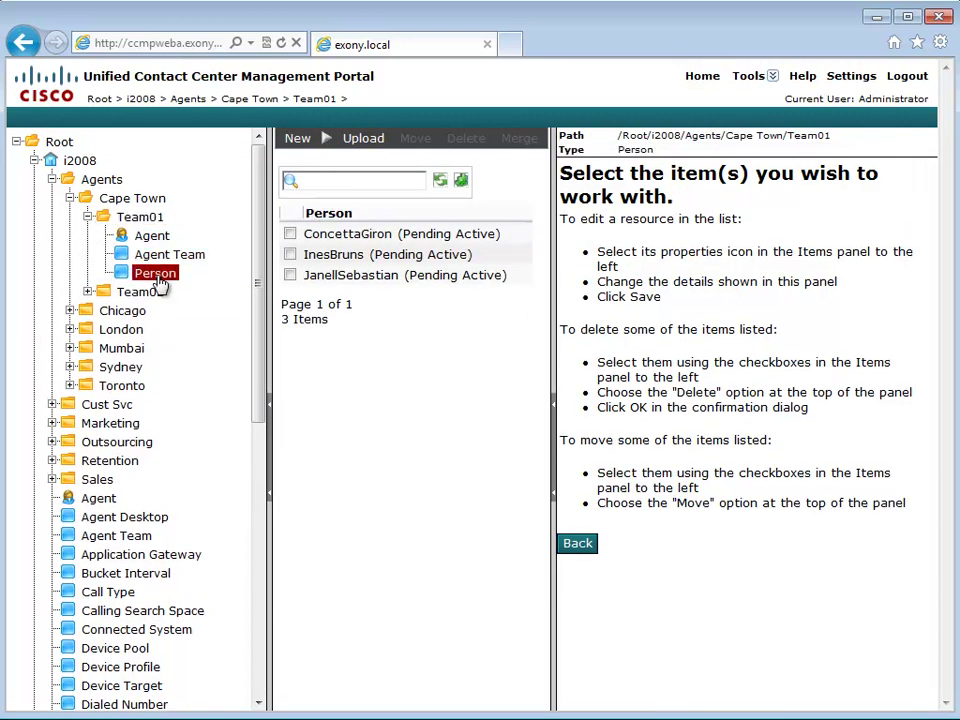
{"action": "left_click", "coordinate": [160, 258]}
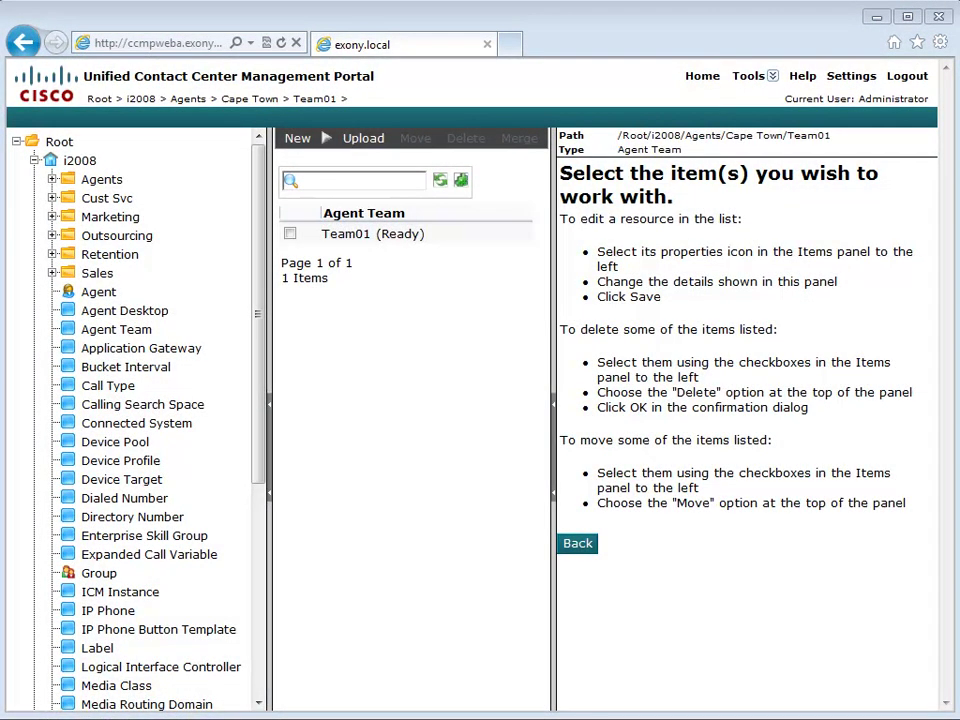
{"action": "left_click", "coordinate": [52, 179]}
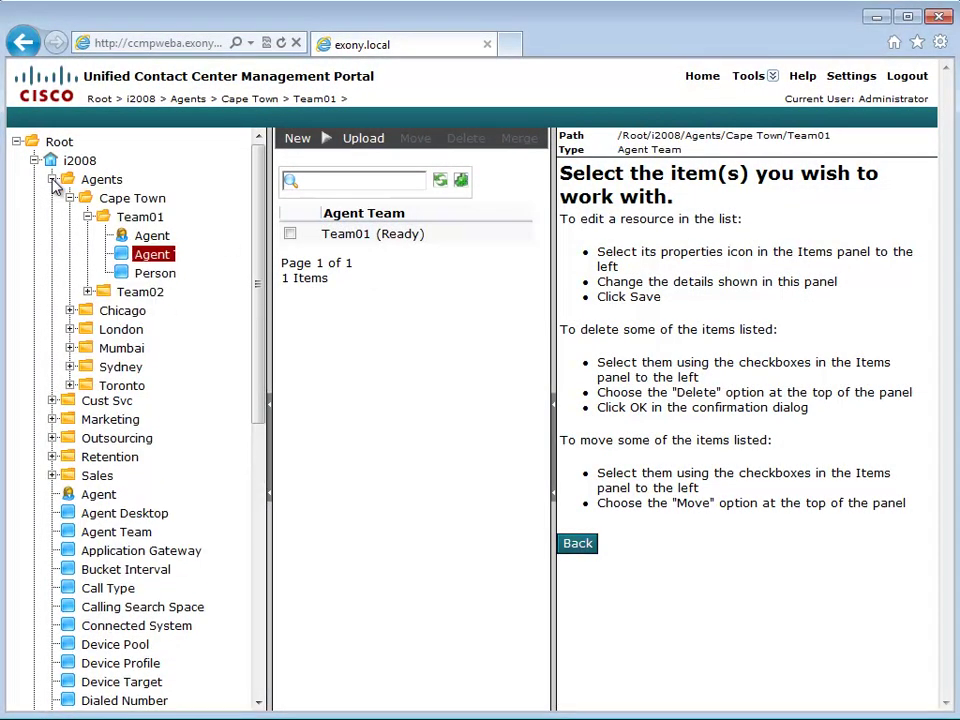
{"action": "left_click", "coordinate": [161, 240]}
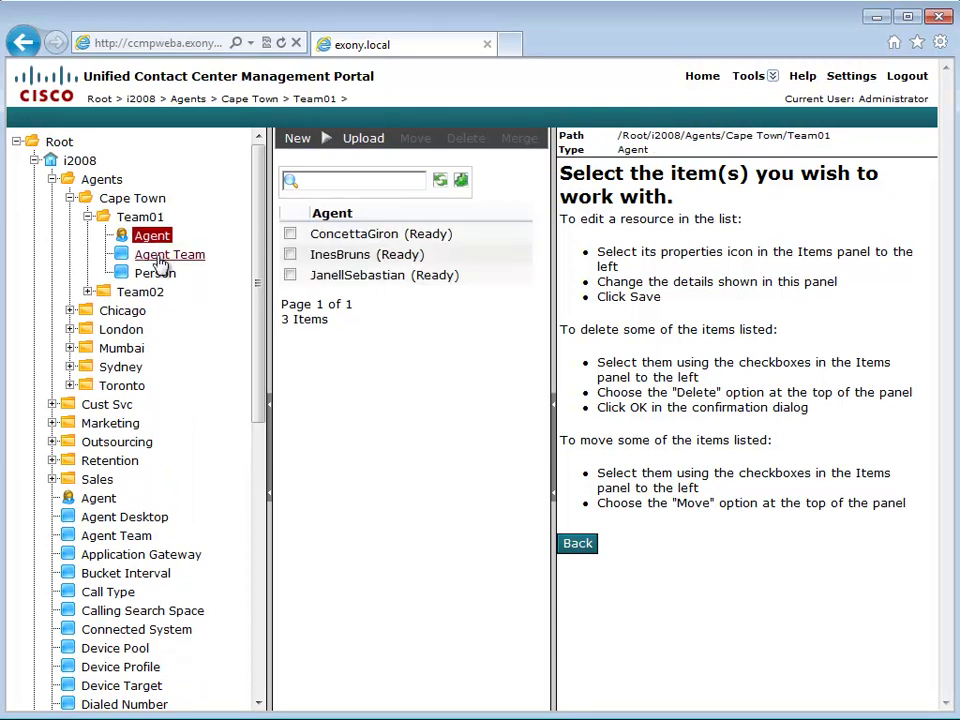